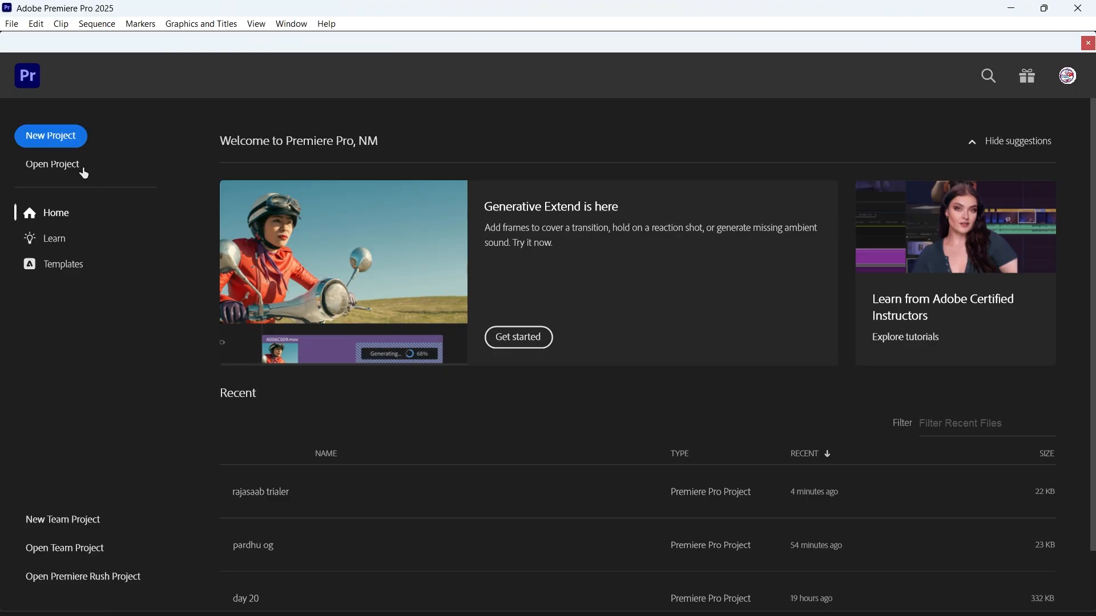
Create a new project named rajasaab, saved in the day 21\pr save folder.
left_click(50, 137)
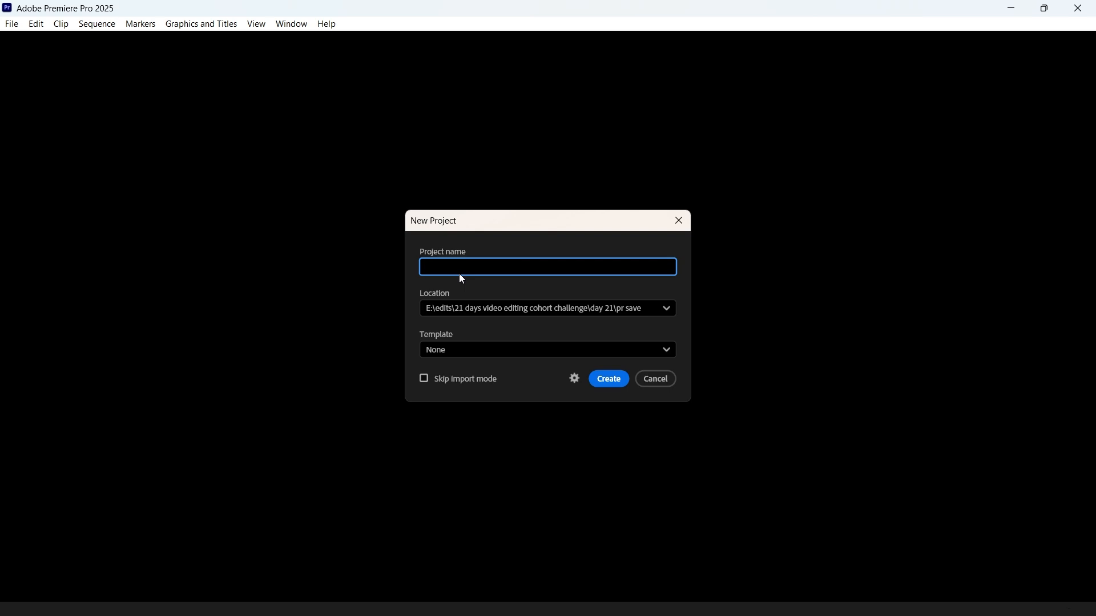
type("rajasaab")
left_click(642, 312)
left_click(498, 403)
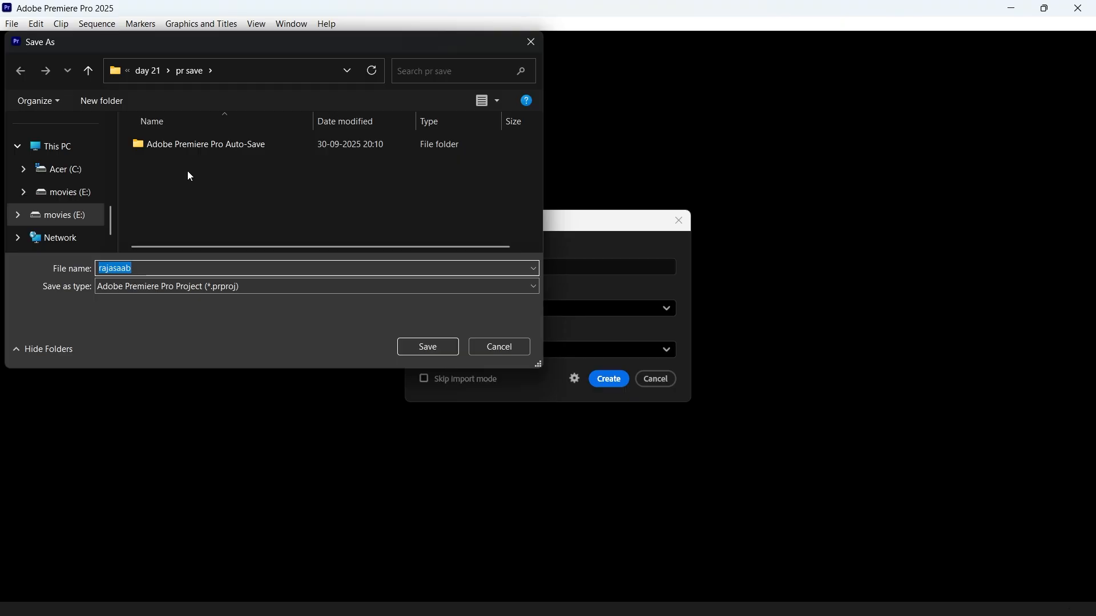
left_click(429, 348)
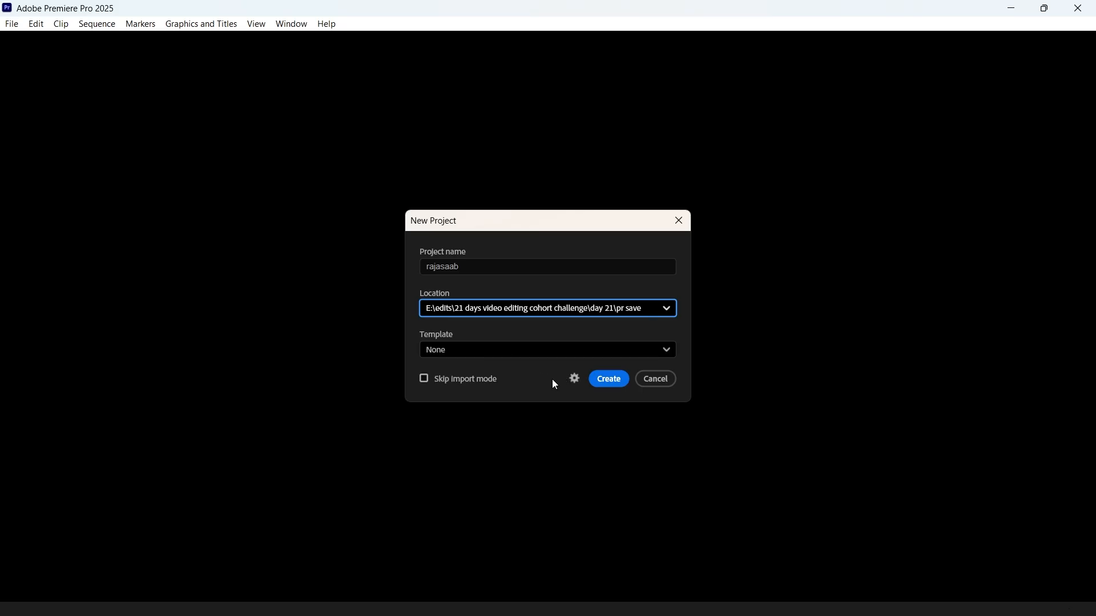
left_click(608, 381)
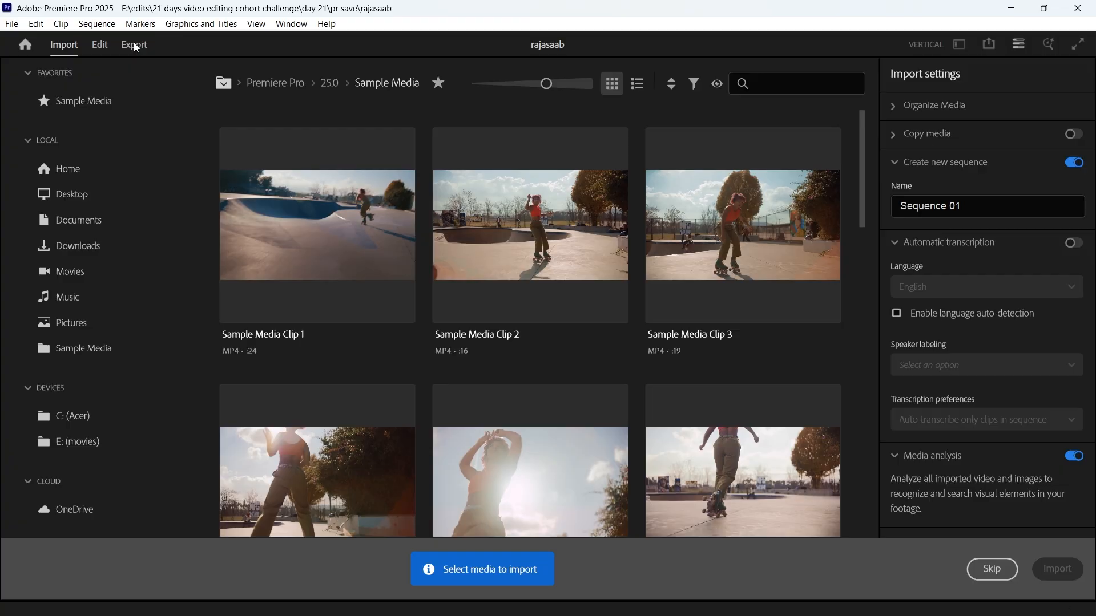
Switch from media import to the editing view and choose the Vertical workspace.
left_click(100, 46)
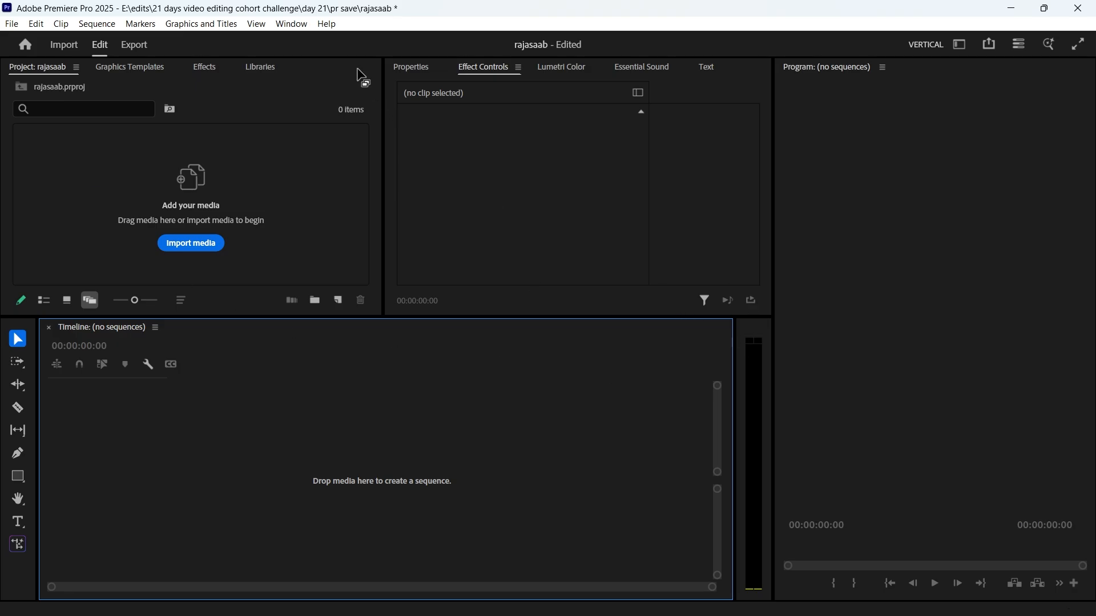
left_click(293, 25)
mouse_move(321, 41)
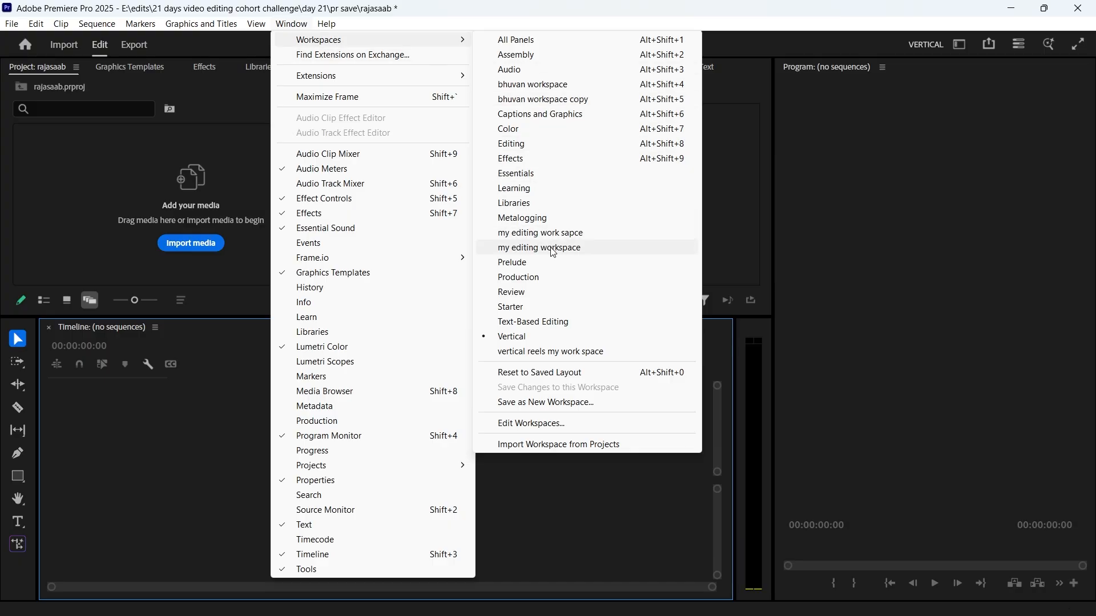
left_click(523, 338)
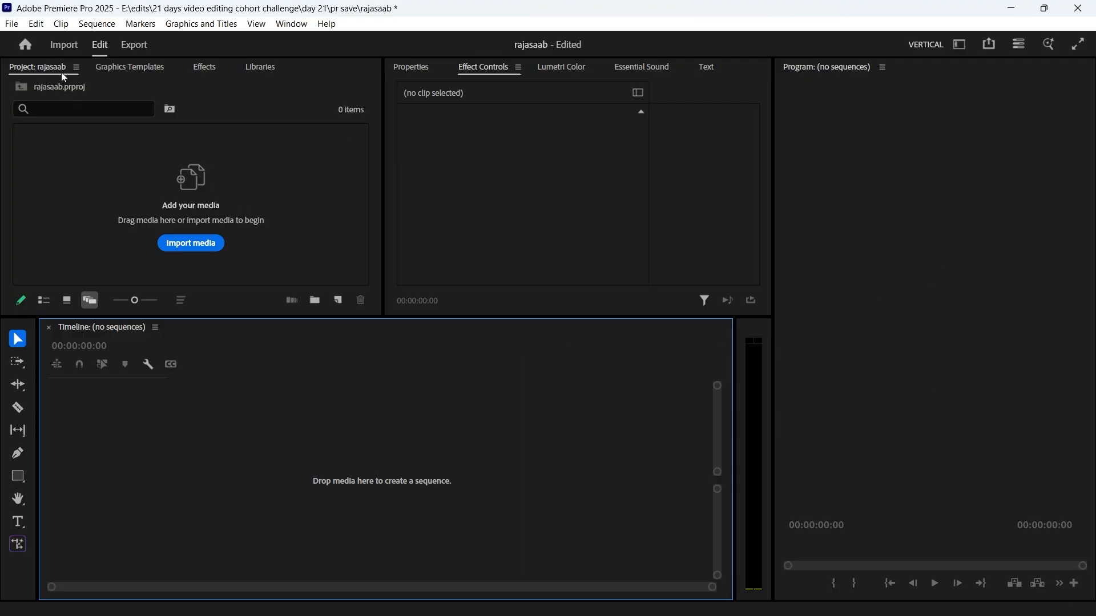
Import the raja saab trialer video from the mp4 folder and place it in the empty timeline as a new sequence.
left_click(200, 244)
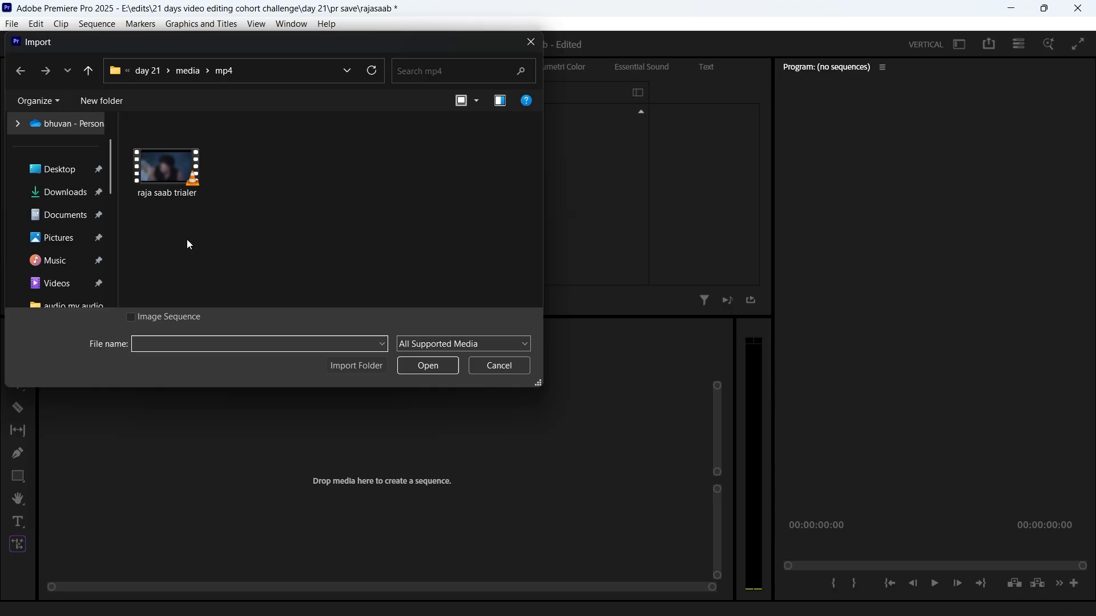
left_click(173, 192)
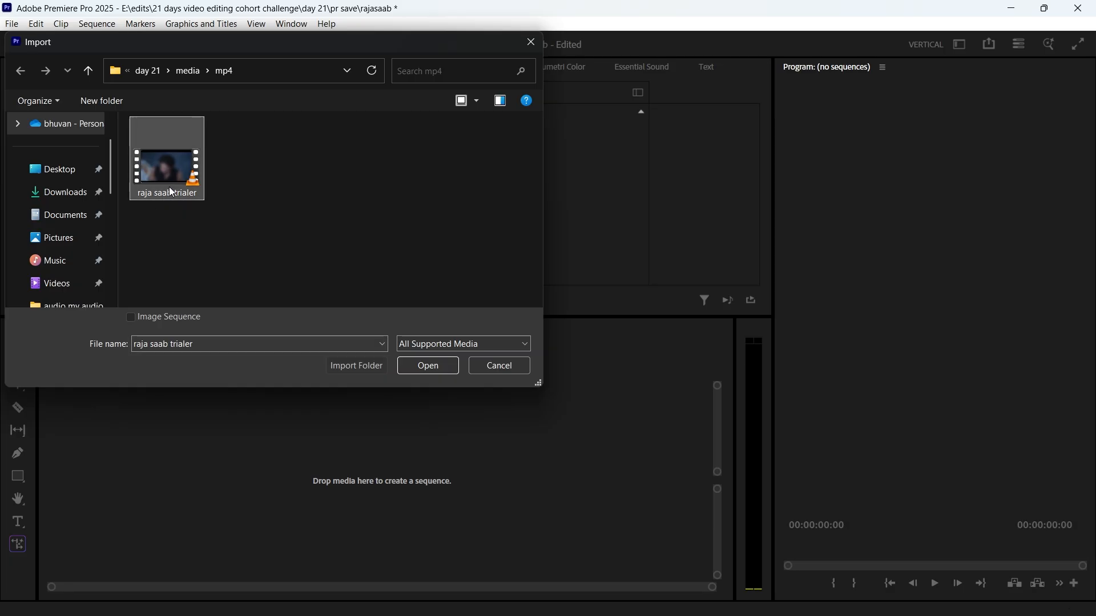
left_click(426, 368)
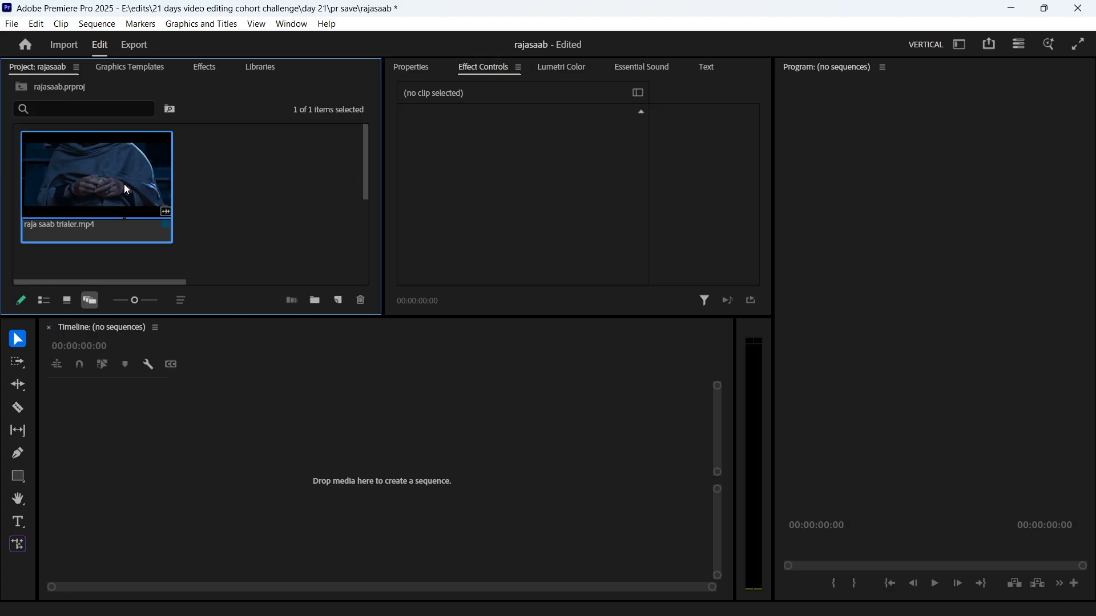
left_click_drag(126, 189, 228, 441)
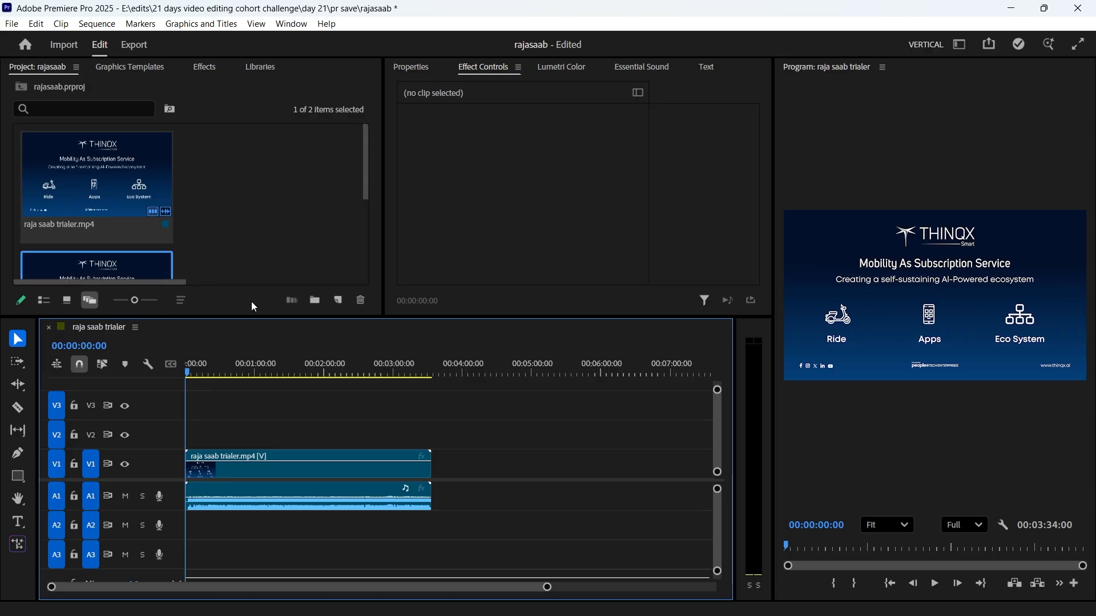
Open the settings of the raja saab trialer sequence and set its horizontal frame size to 1080.
left_click_drag(364, 188, 369, 231)
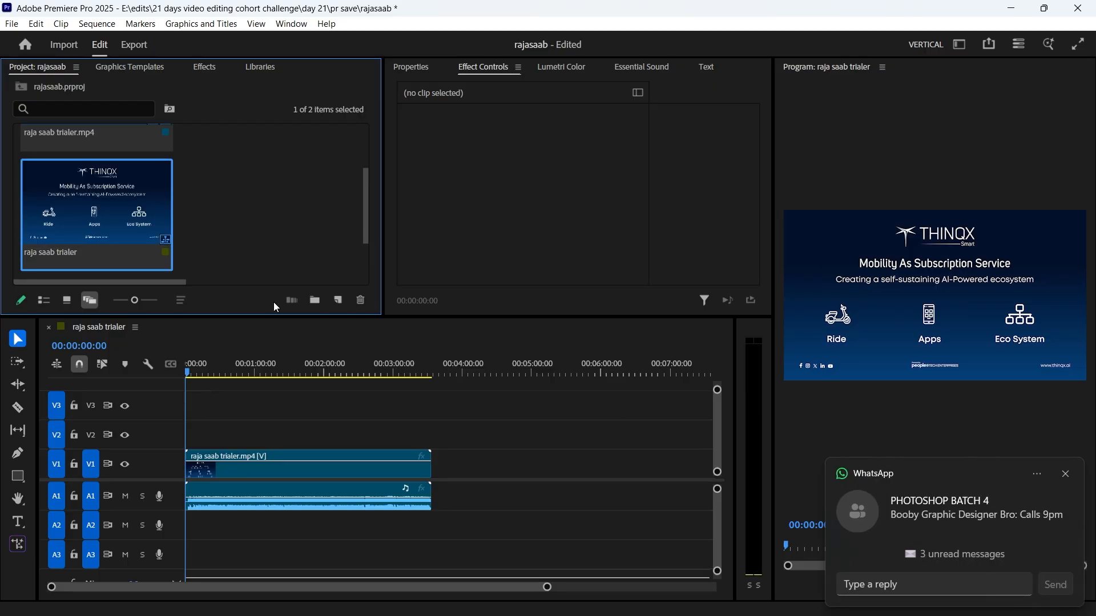
left_click(1066, 475)
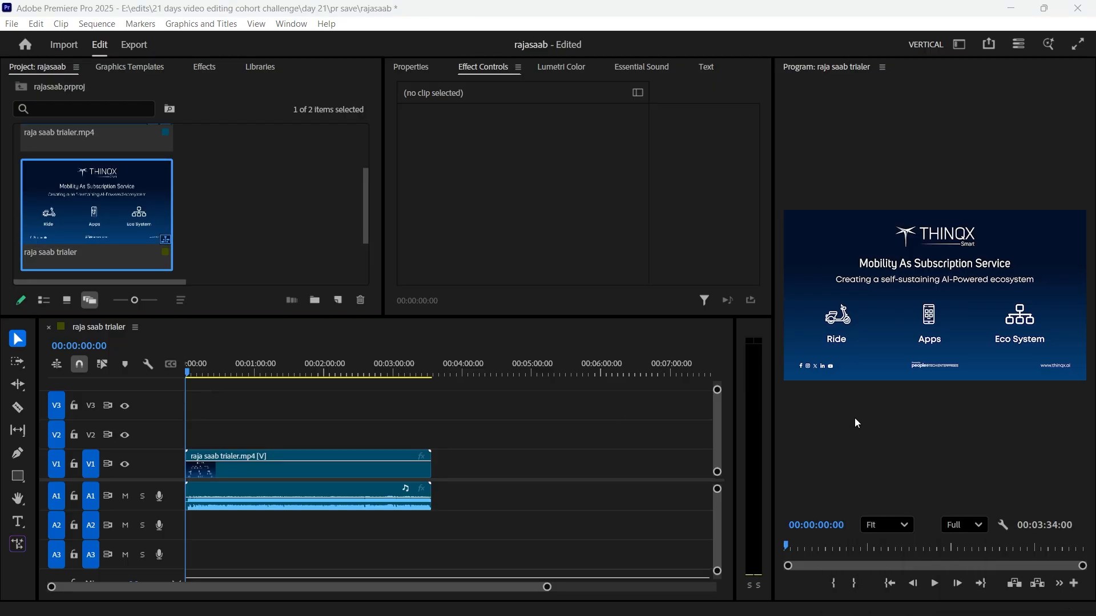
right_click(112, 210)
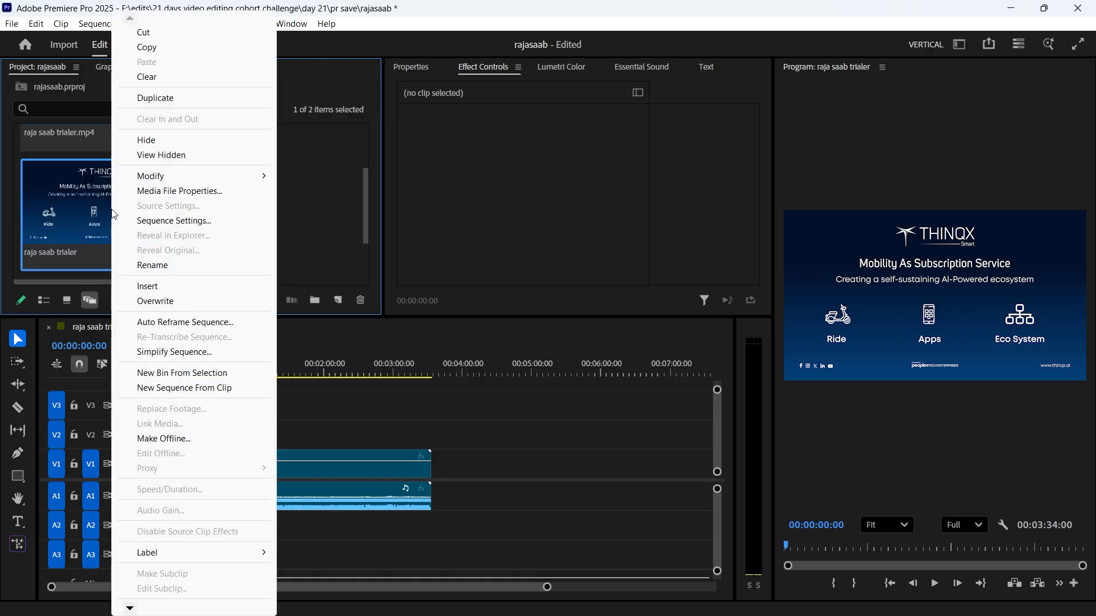
left_click(175, 221)
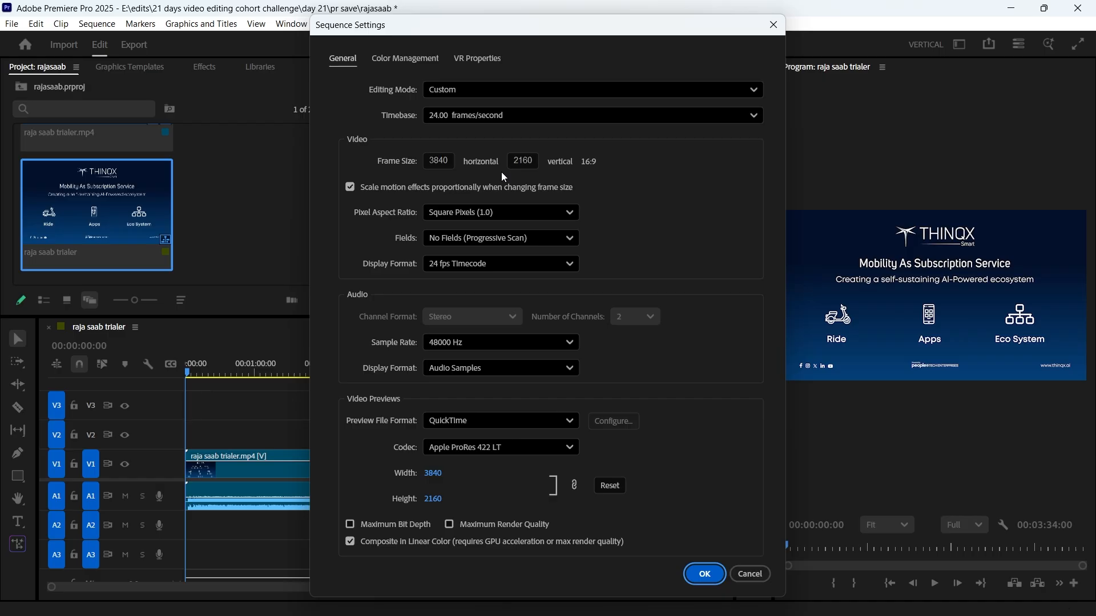
left_click(446, 164)
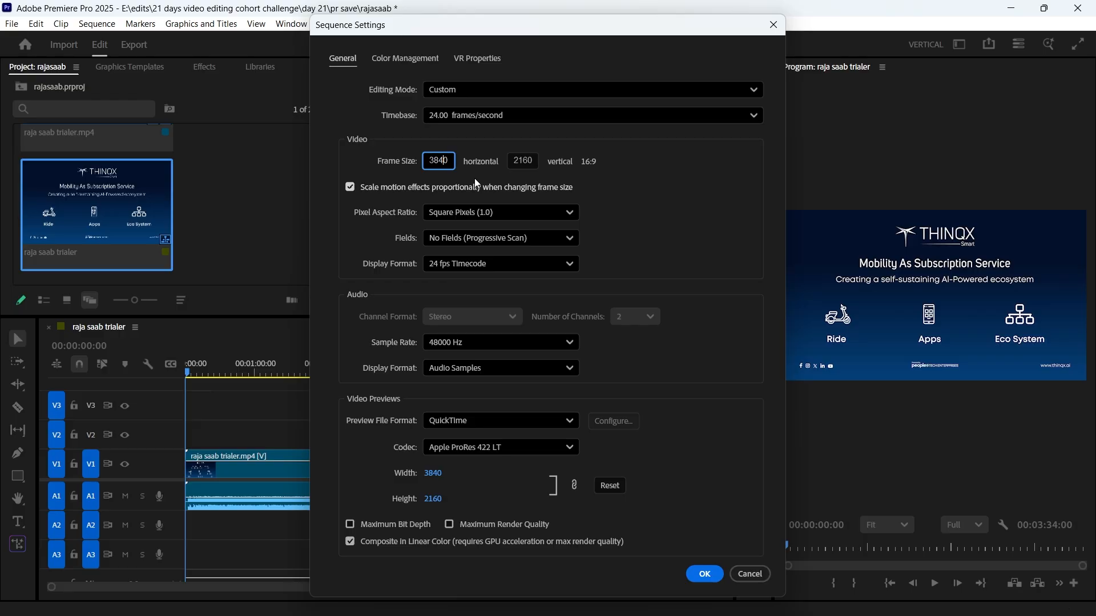
key("BackSpace")
key("BackSpace")
type("108")
Set the sequence's vertical frame size to 1920 and apply the settings, accepting the deletion of its preview files.
left_click(530, 161)
key("BackSpace")
key("BackSpace")
key("BackSpace")
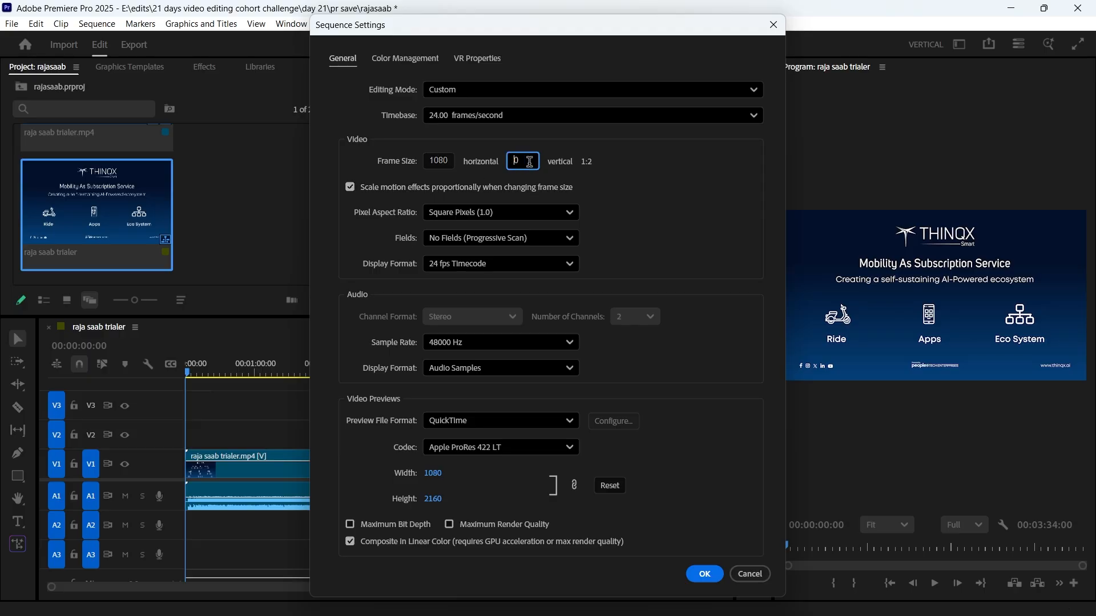
type("1920")
left_click(586, 190)
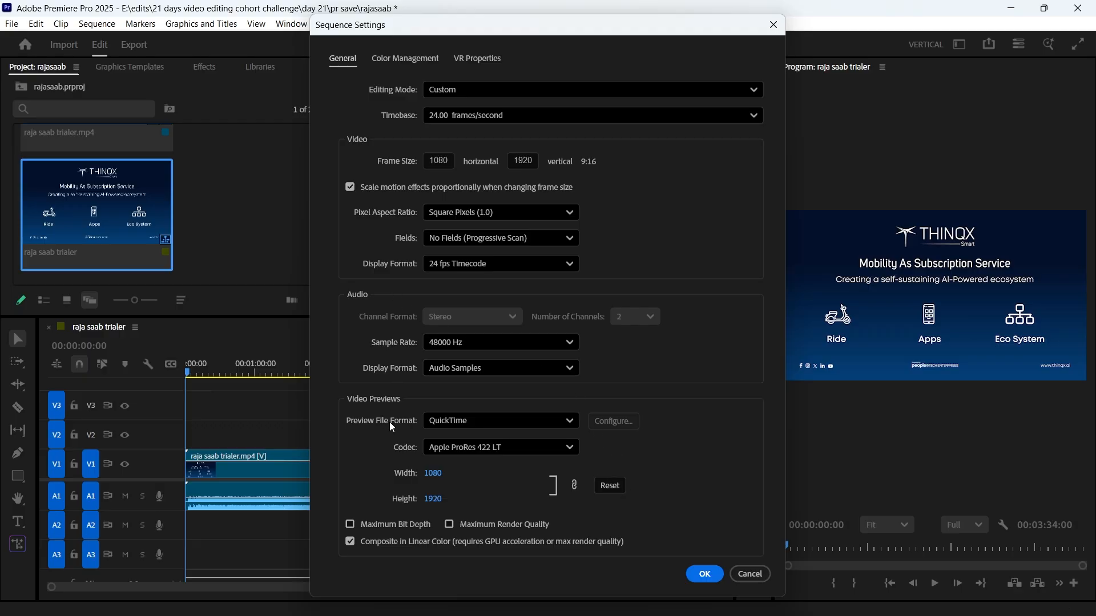
left_click(704, 574)
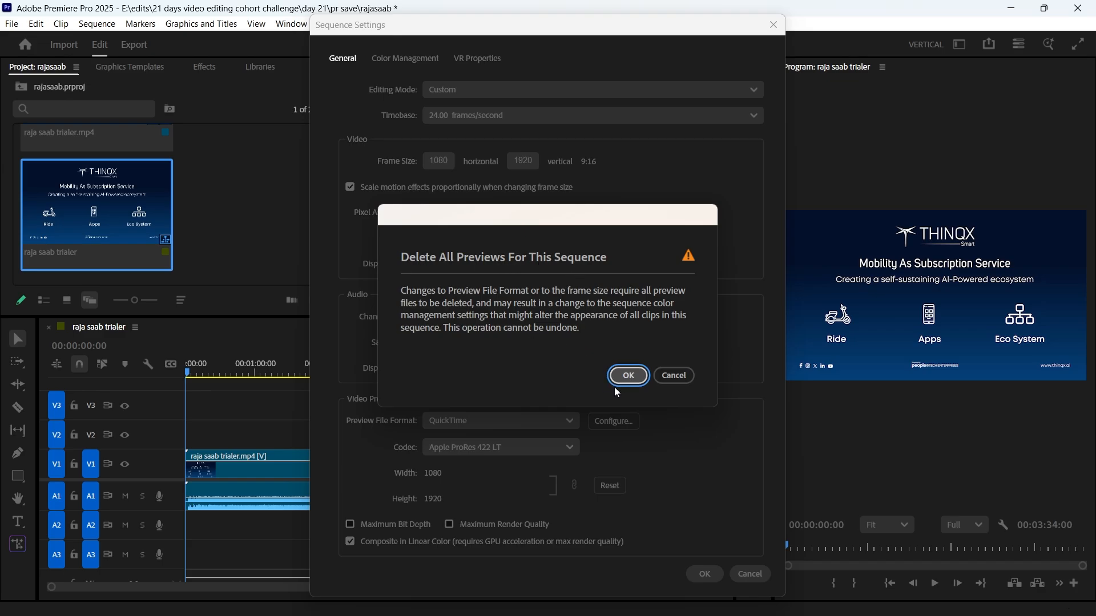
left_click(636, 381)
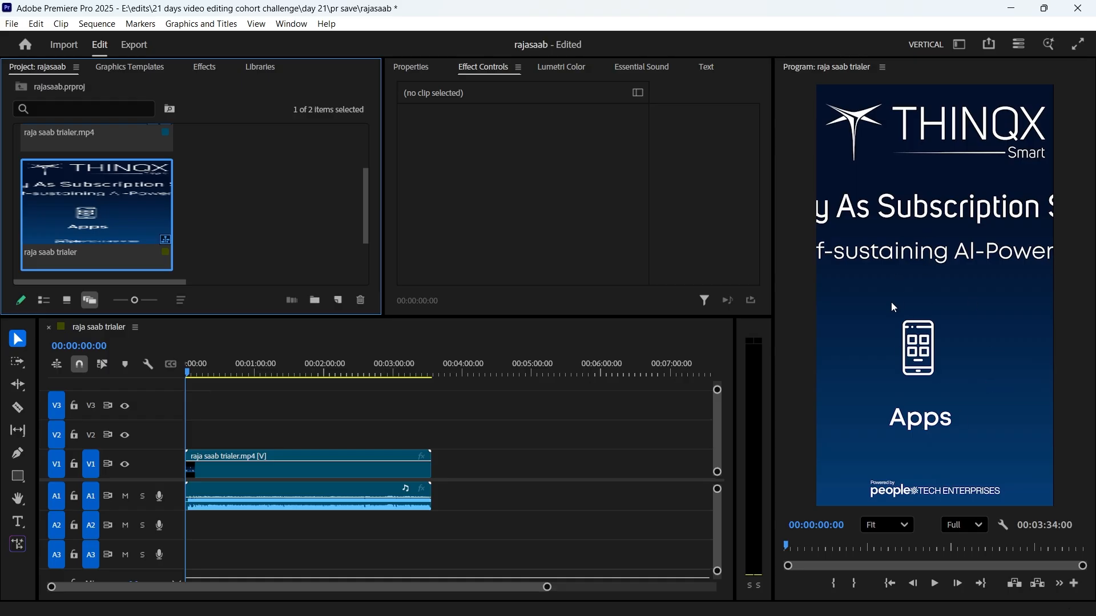
Set the timeline video clip's rotation to 90° and mute audio track A1.
left_click(231, 469)
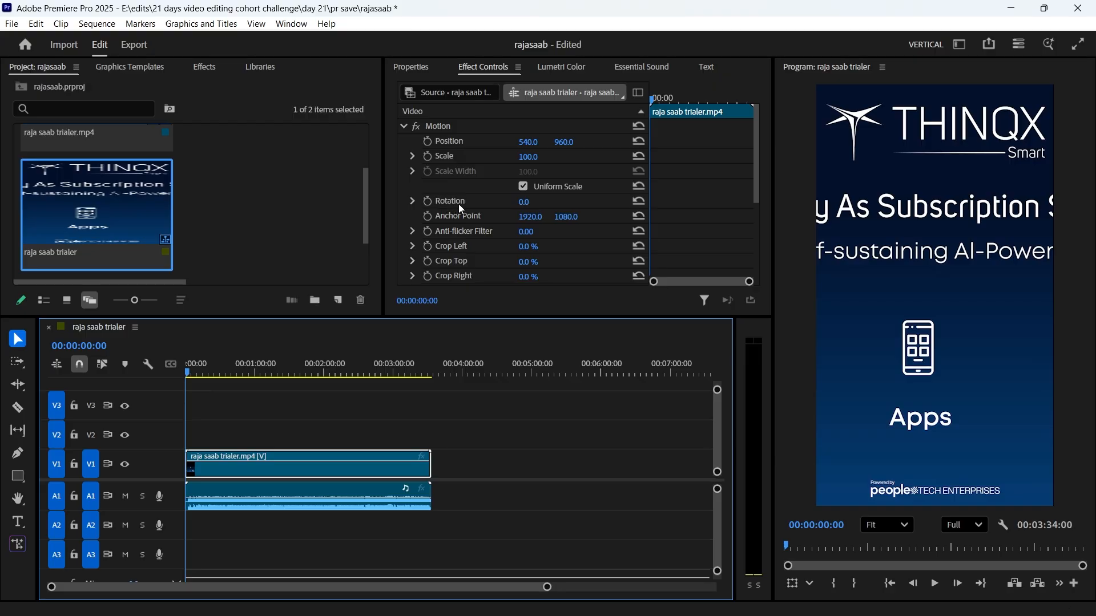
left_click(536, 200)
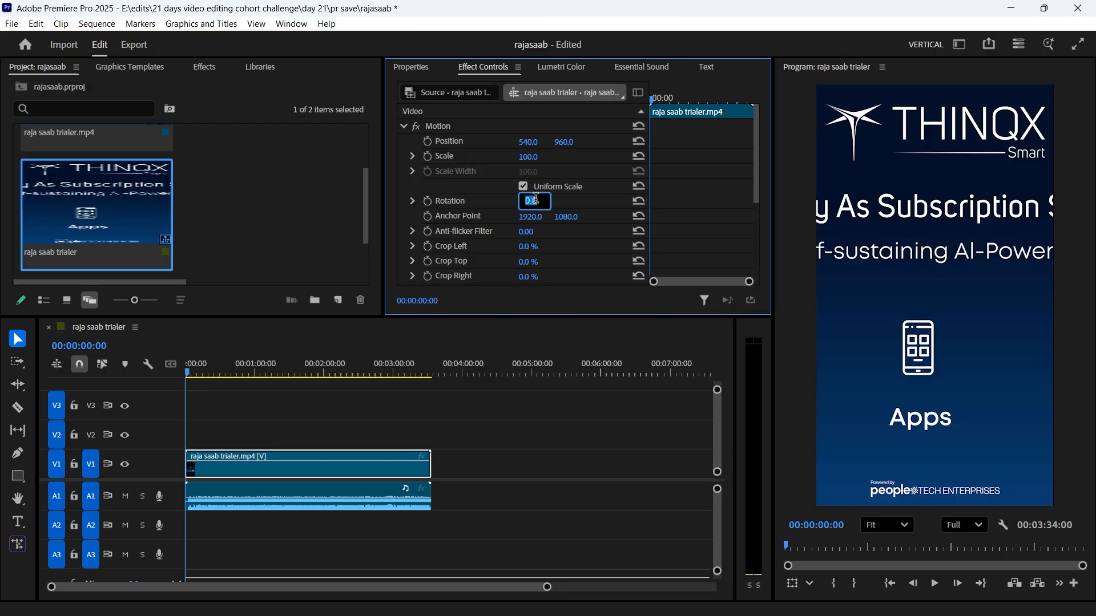
type("90")
key("Return")
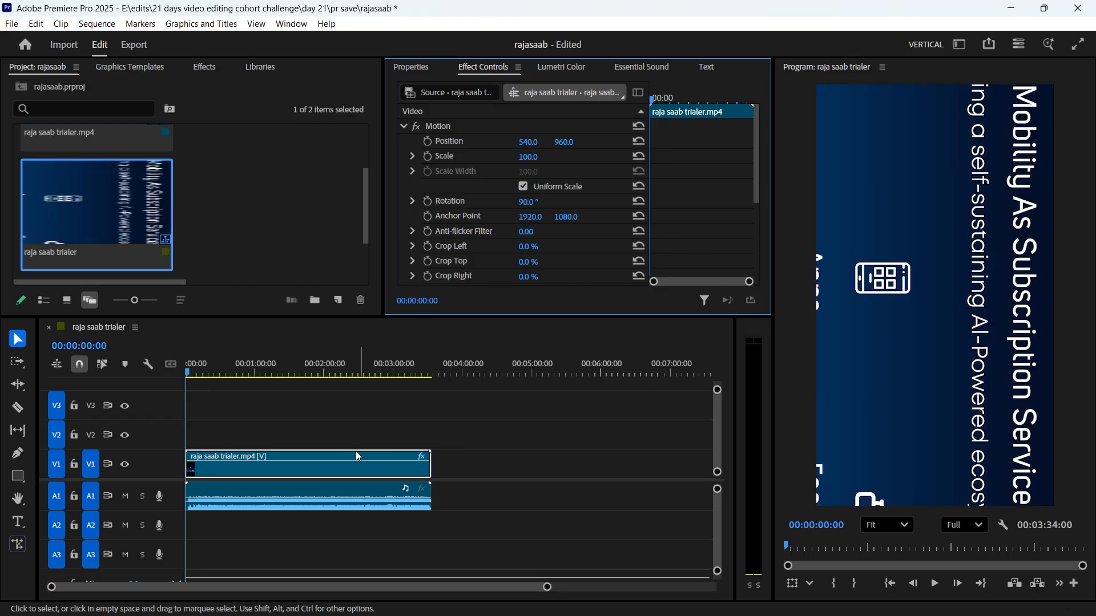
left_click(126, 498)
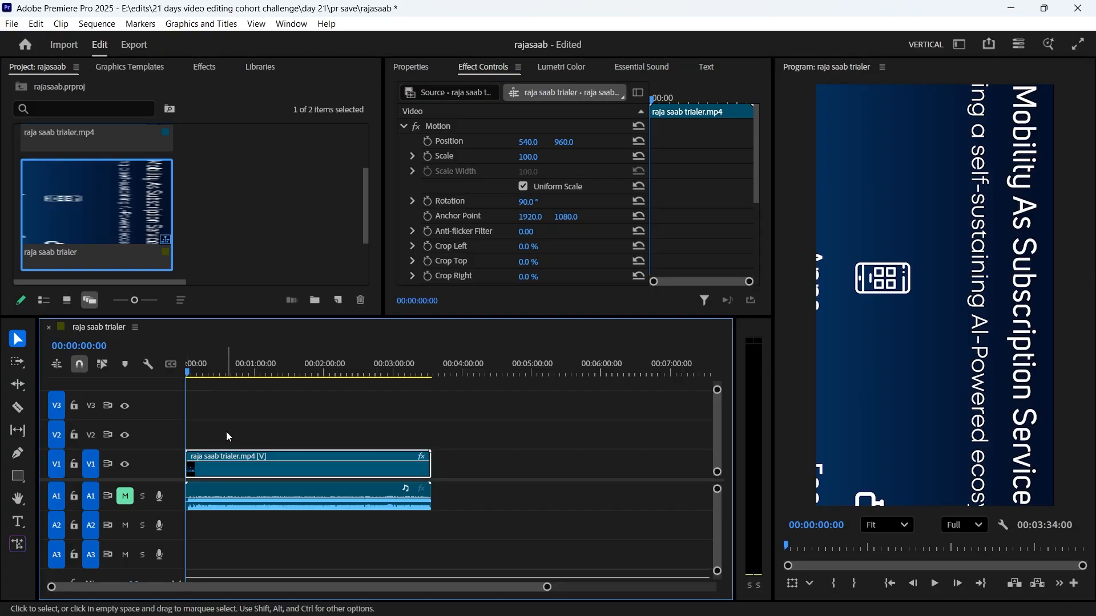
With the frame at 00:01:25:06 in view, scale the rotated clip down to 67 so it fits the vertical frame.
left_click(284, 371)
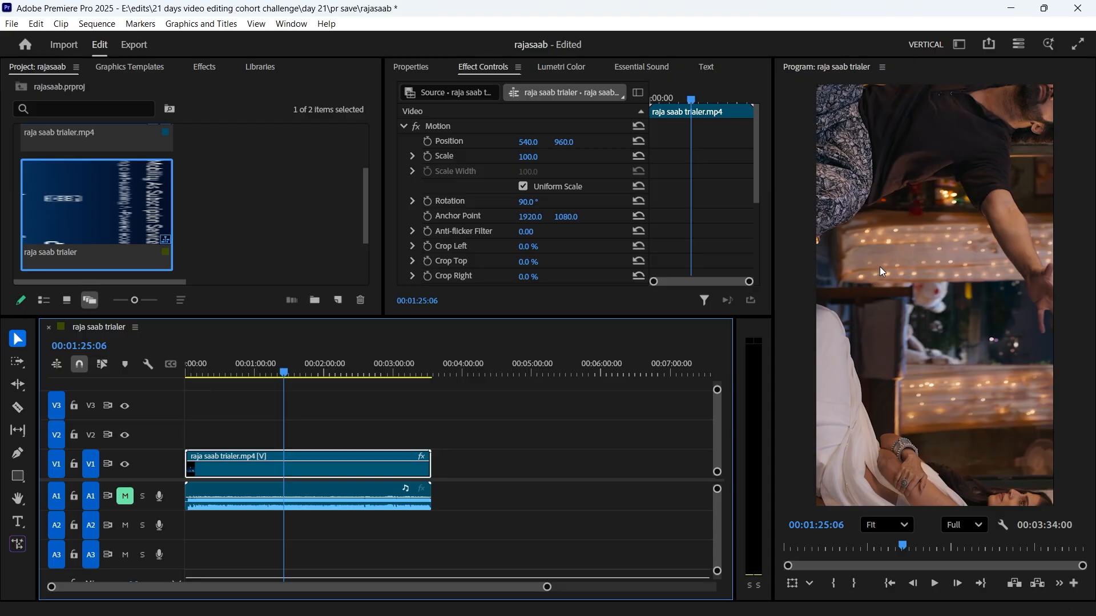
left_click(545, 165)
left_click_drag(528, 157, 509, 157)
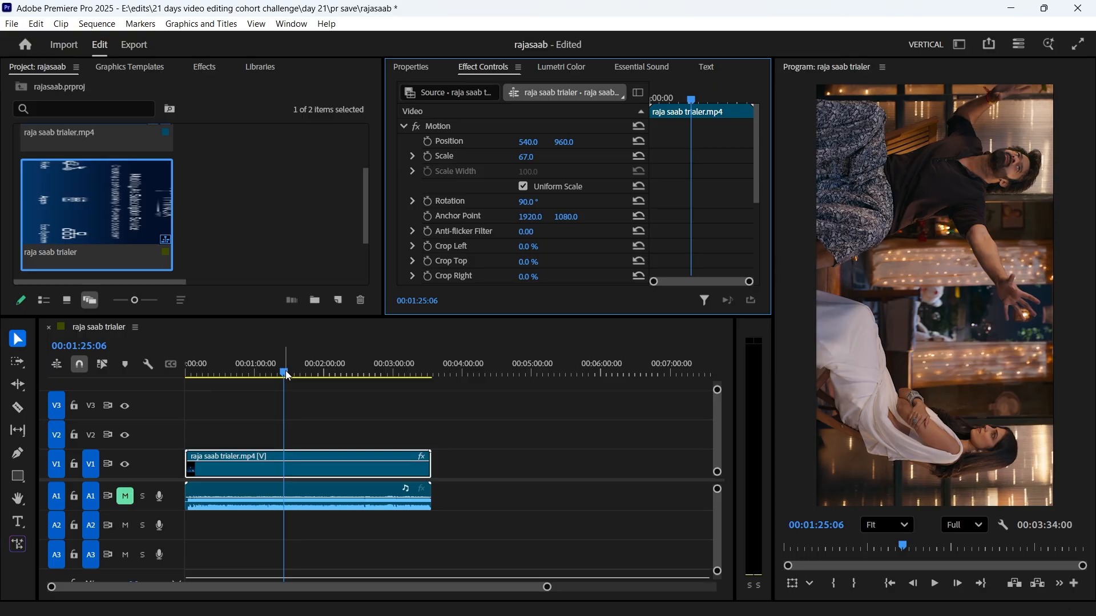
Trim the start of the clip's video and audio to 00:02:39:23 and delete the empty gap before it.
left_click_drag(288, 376, 372, 398)
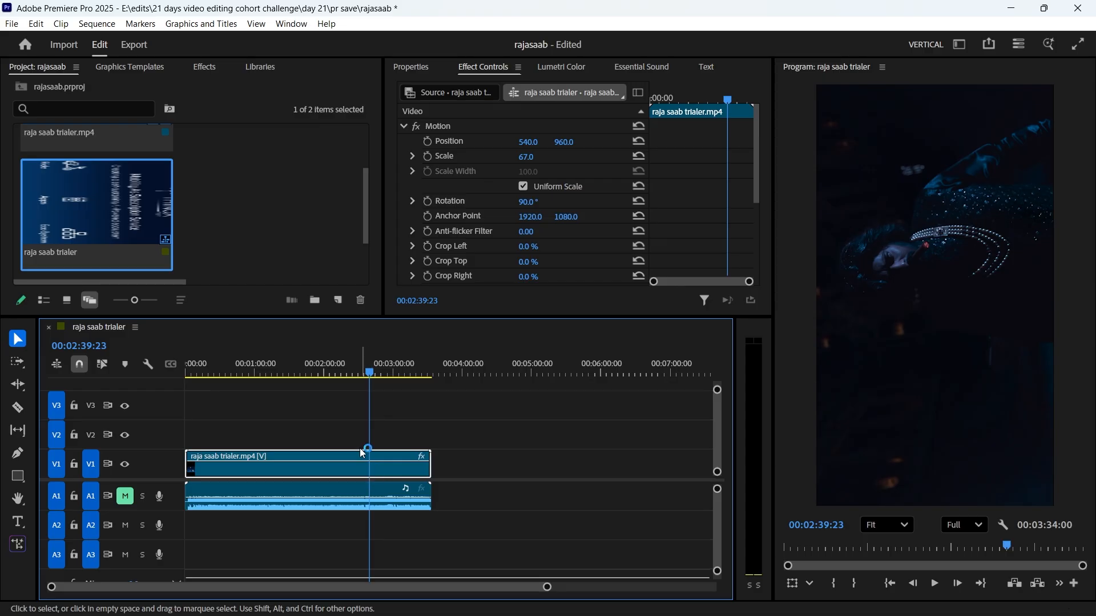
left_click_drag(221, 427, 236, 500)
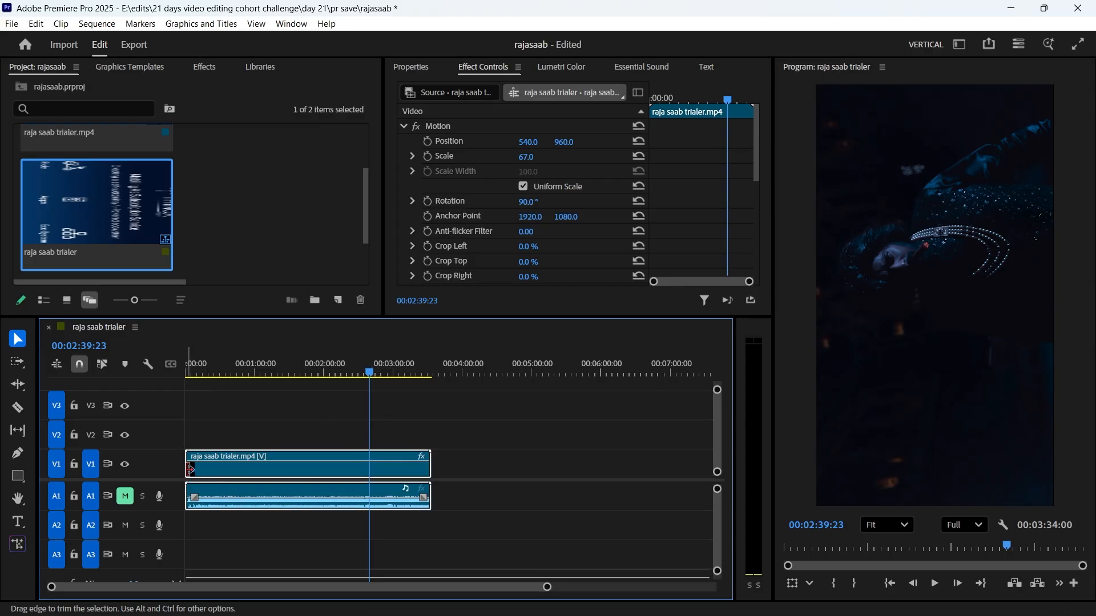
left_click_drag(192, 469, 372, 470)
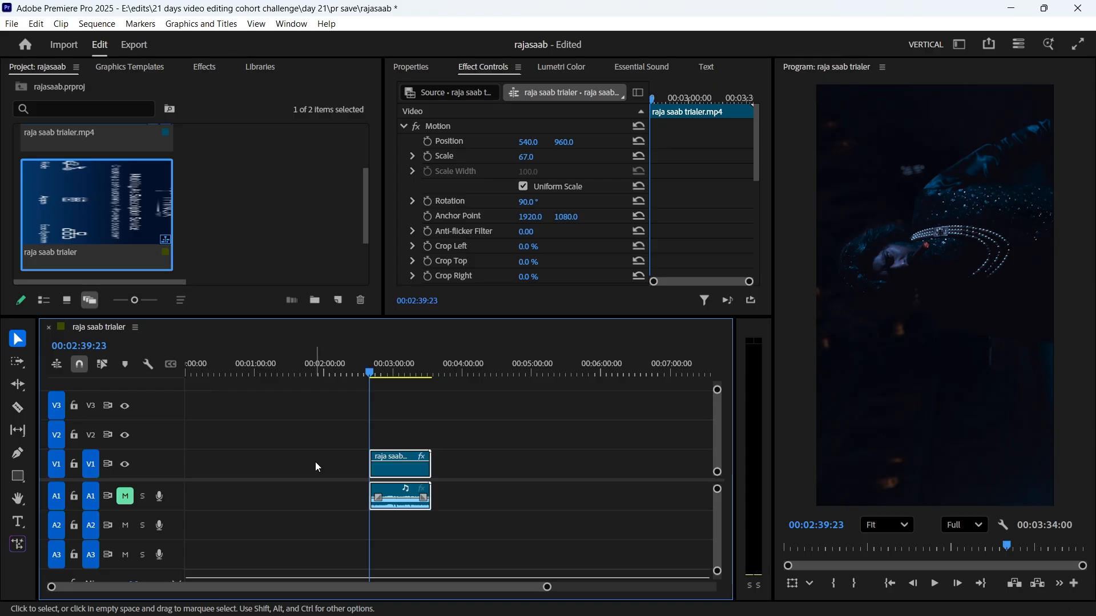
left_click(316, 463)
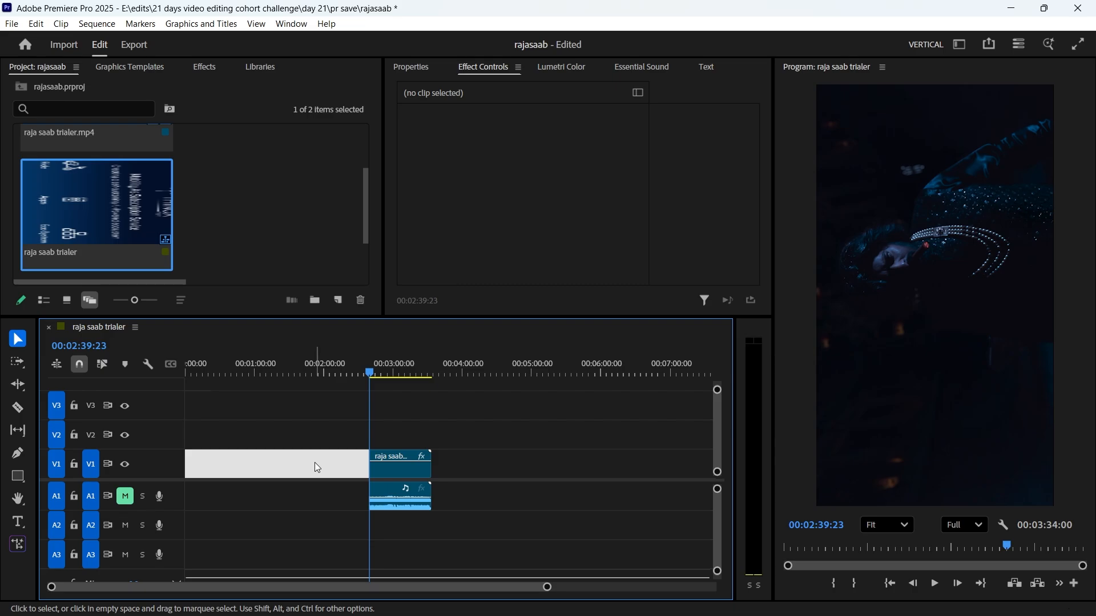
key("Delete")
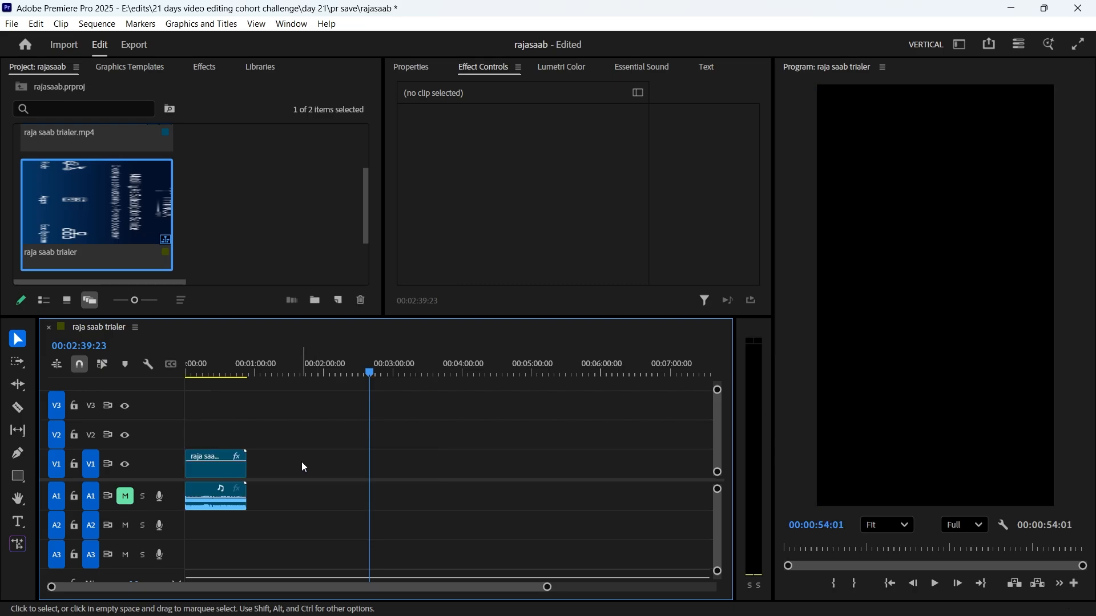
Find the frame at 00:00:40:18, trim the end of the clip's video and audio to it, and unmute audio track A1.
left_click(188, 372)
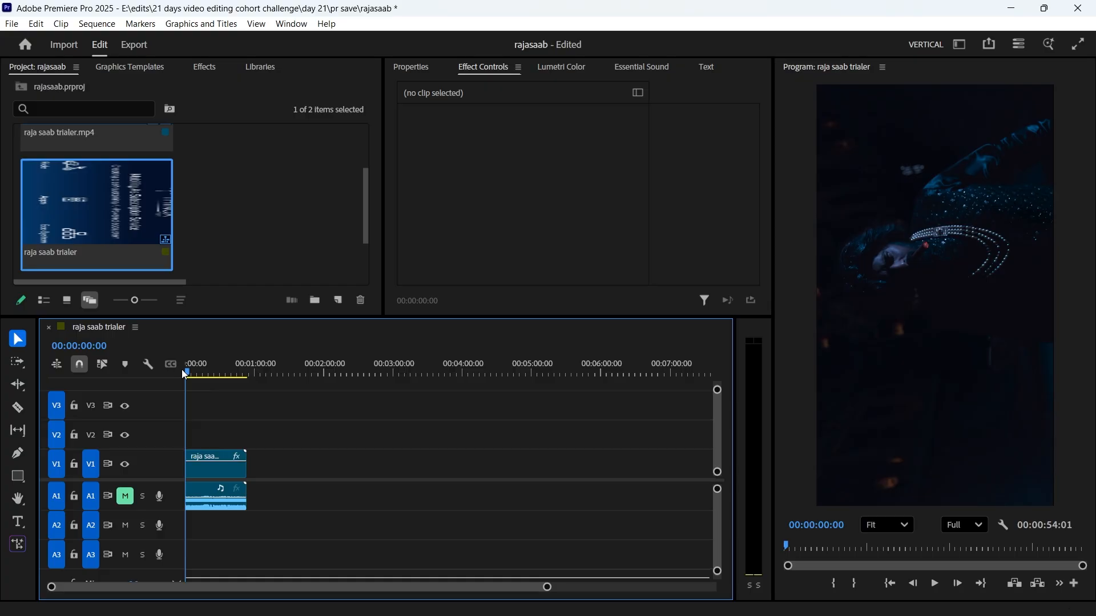
left_click_drag(185, 374, 222, 383)
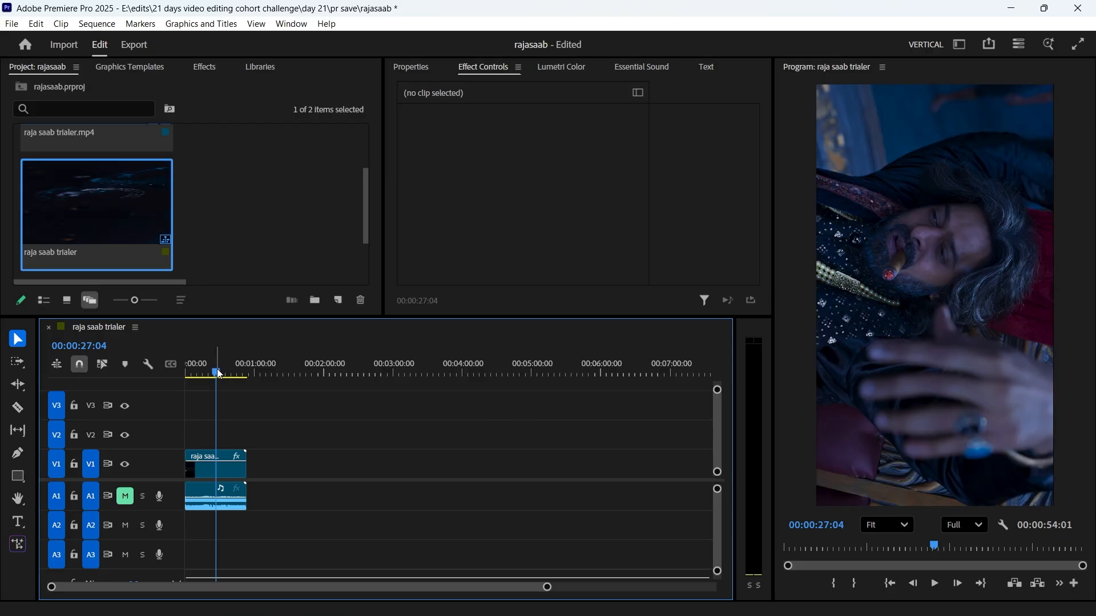
left_click_drag(218, 370, 238, 376)
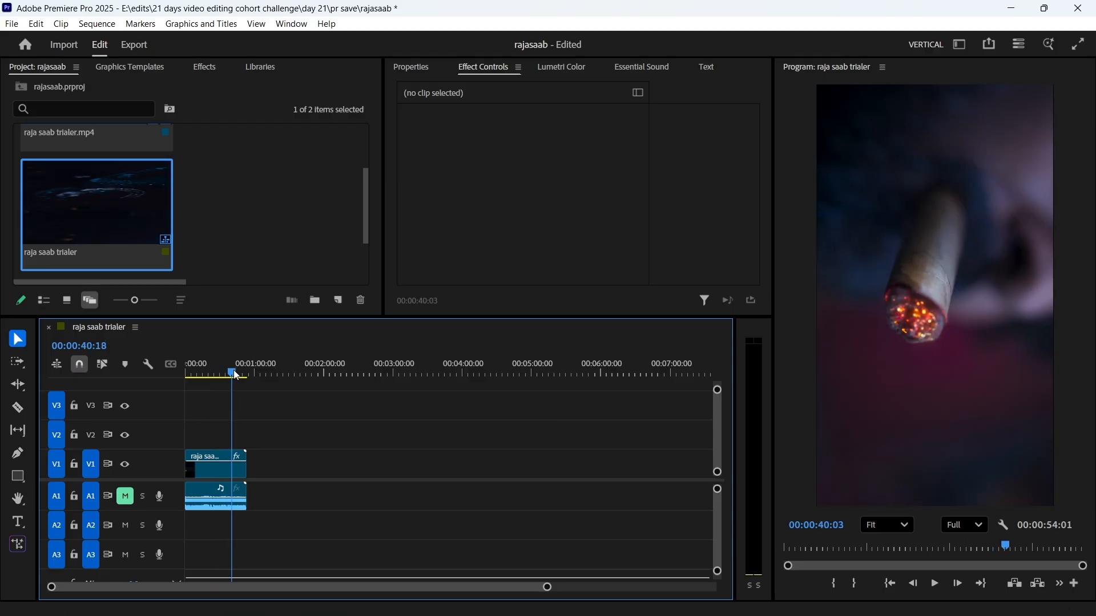
left_click(242, 471)
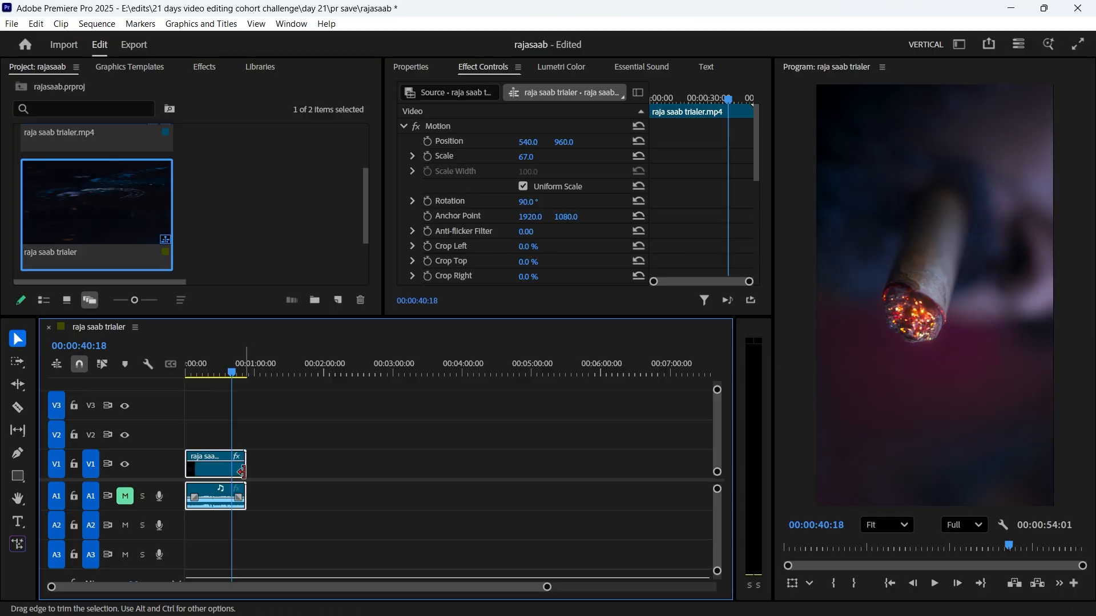
left_click_drag(243, 472, 230, 469)
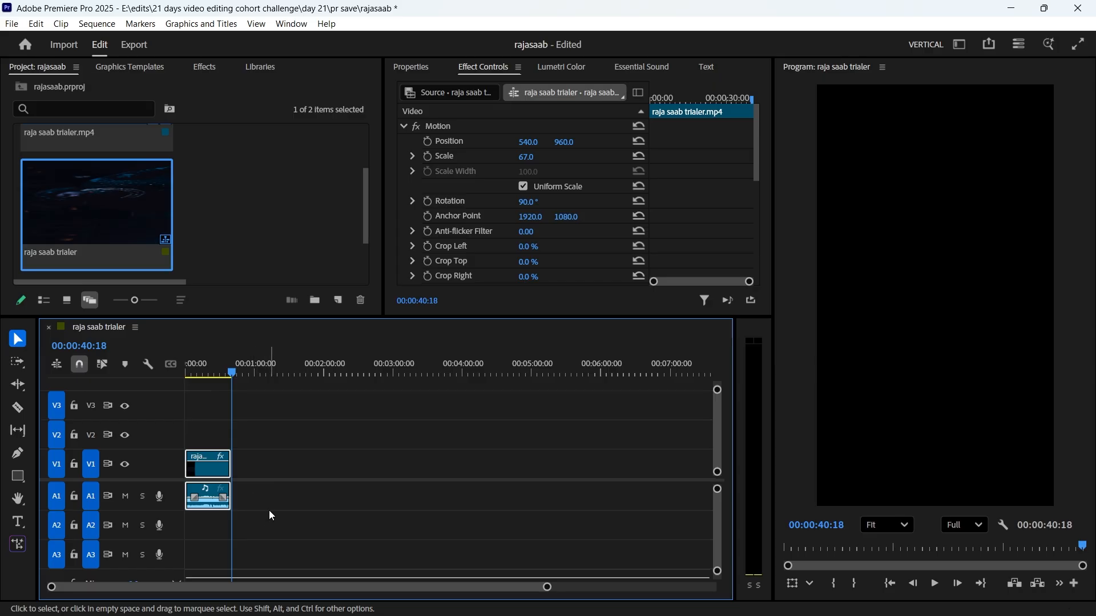
Set the sequence's Out point at 00:00:40:18 and open its export settings with the Match Source - Adaptive High Bitrate preset.
key("o")
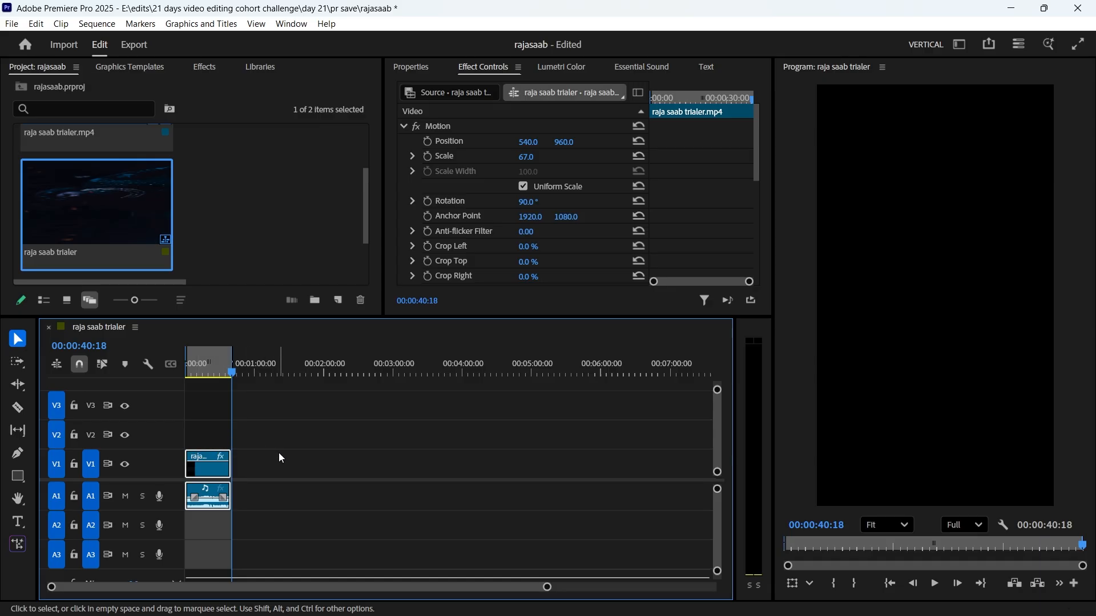
left_click(135, 50)
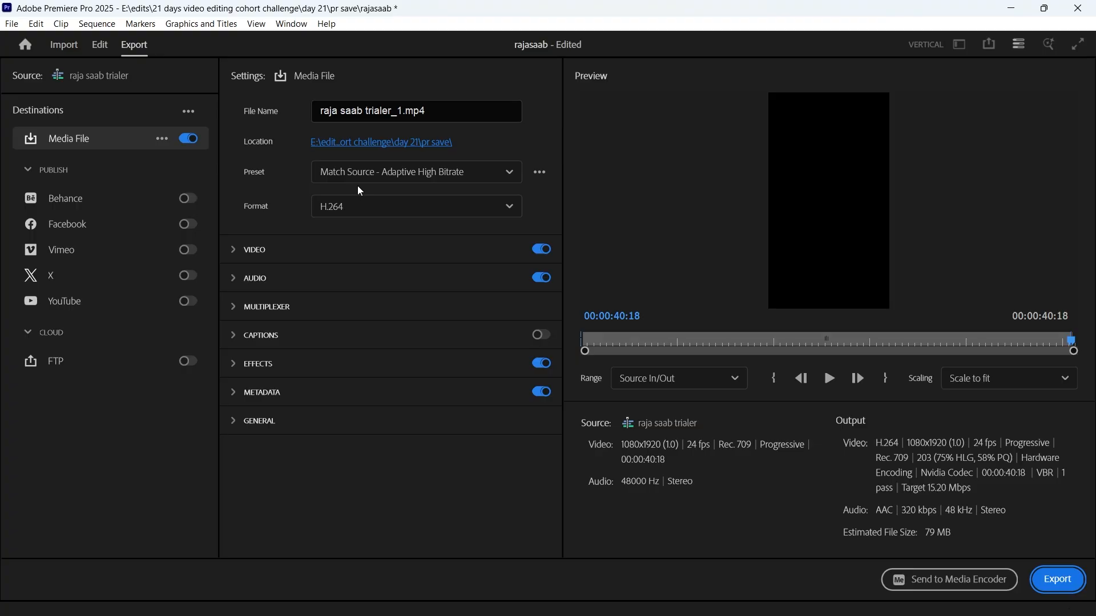
left_click(378, 183)
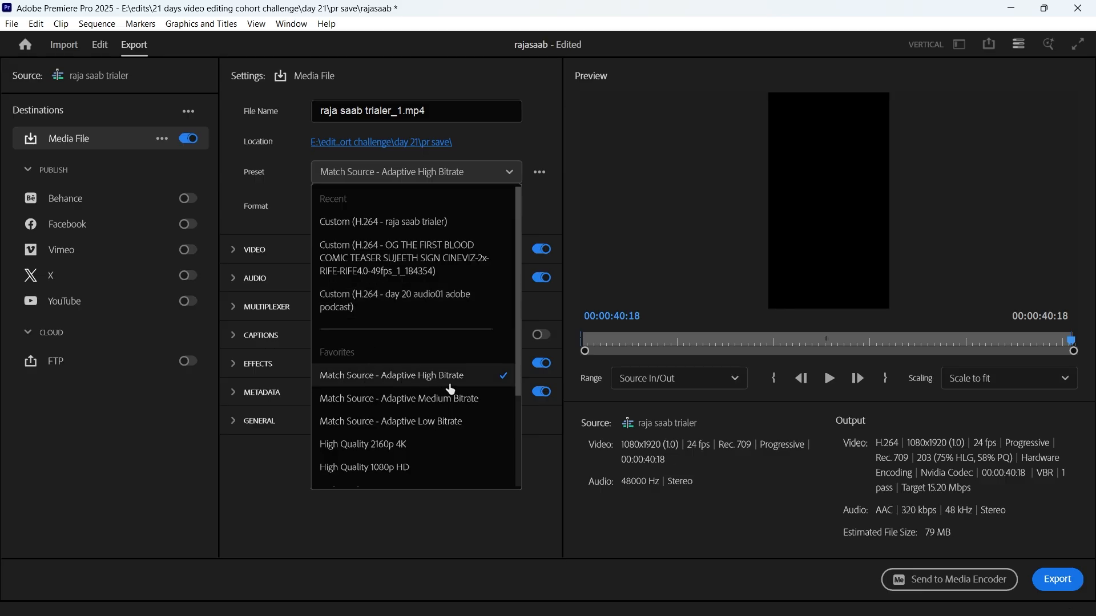
left_click(449, 386)
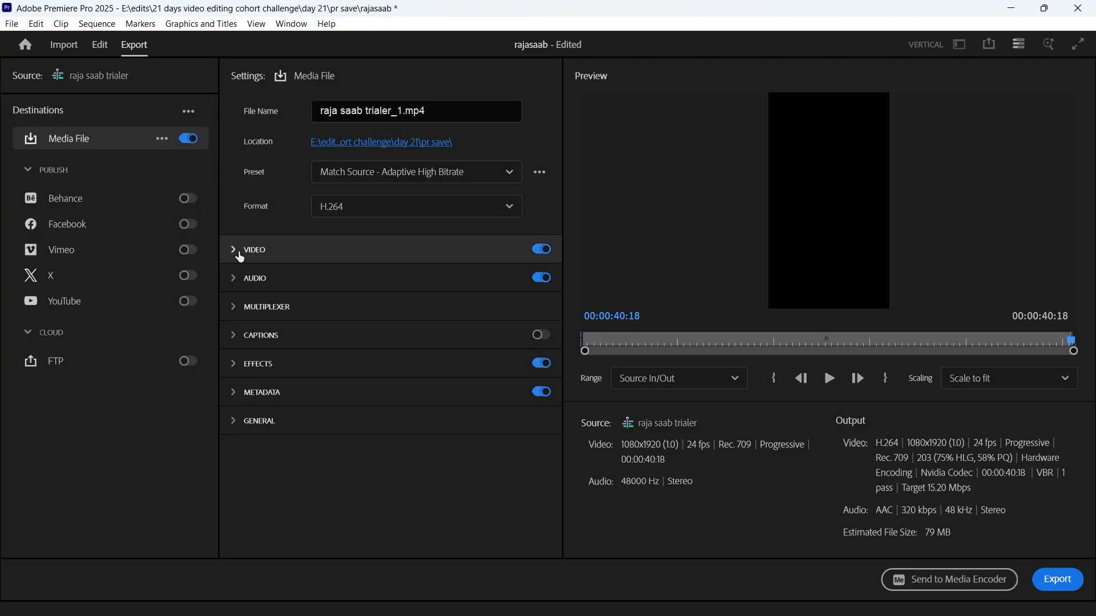
Match the export's video settings to the source and enable Render at Maximum Depth and Use Maximum Render Quality.
left_click(235, 257)
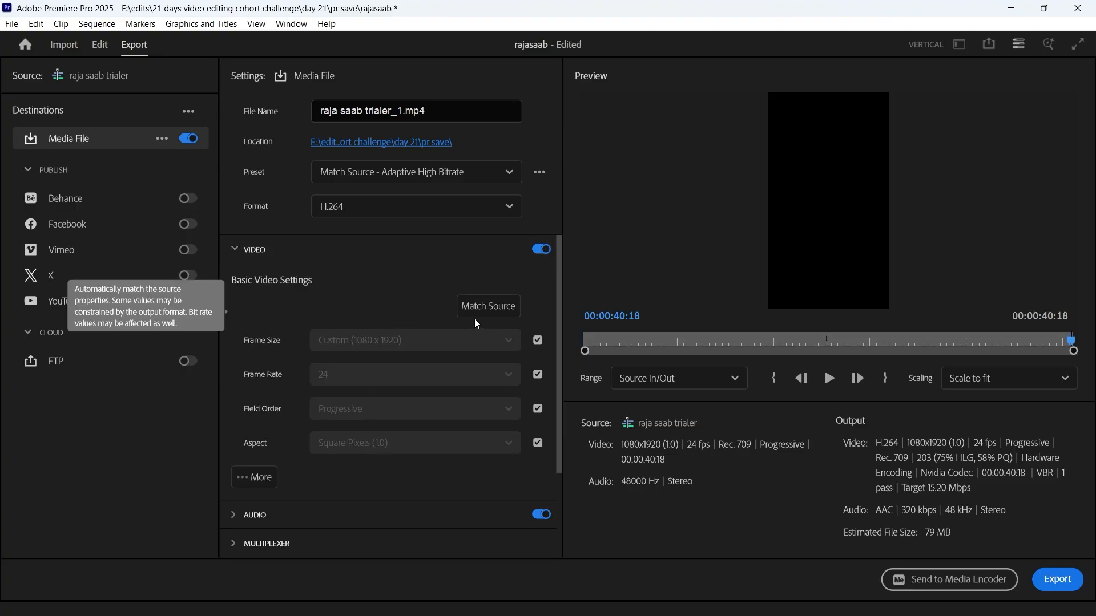
left_click(497, 317)
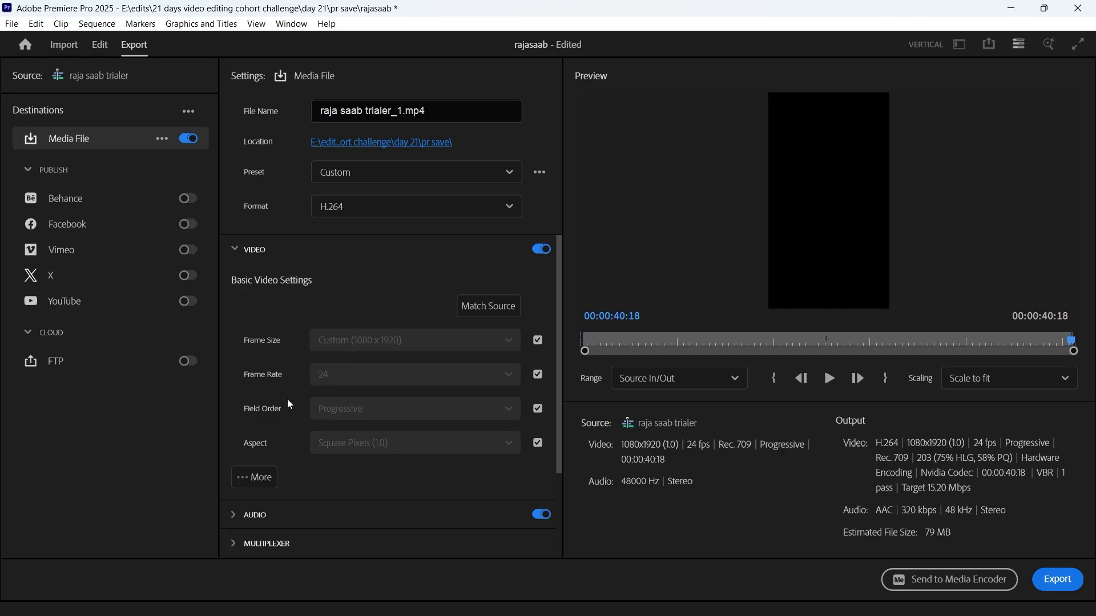
scroll(286, 405, "down", 1)
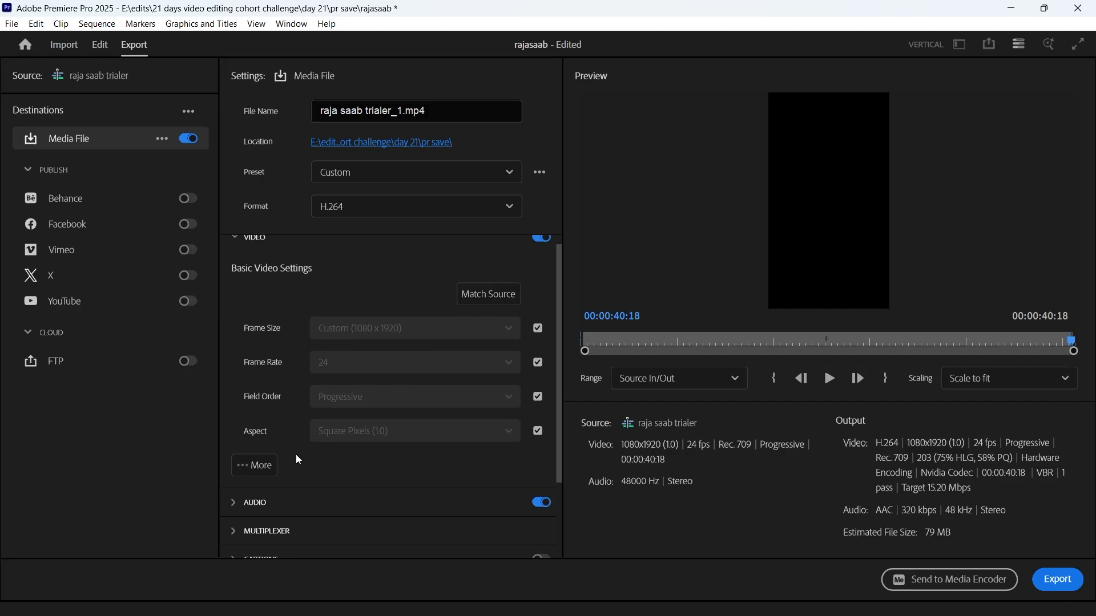
left_click(256, 469)
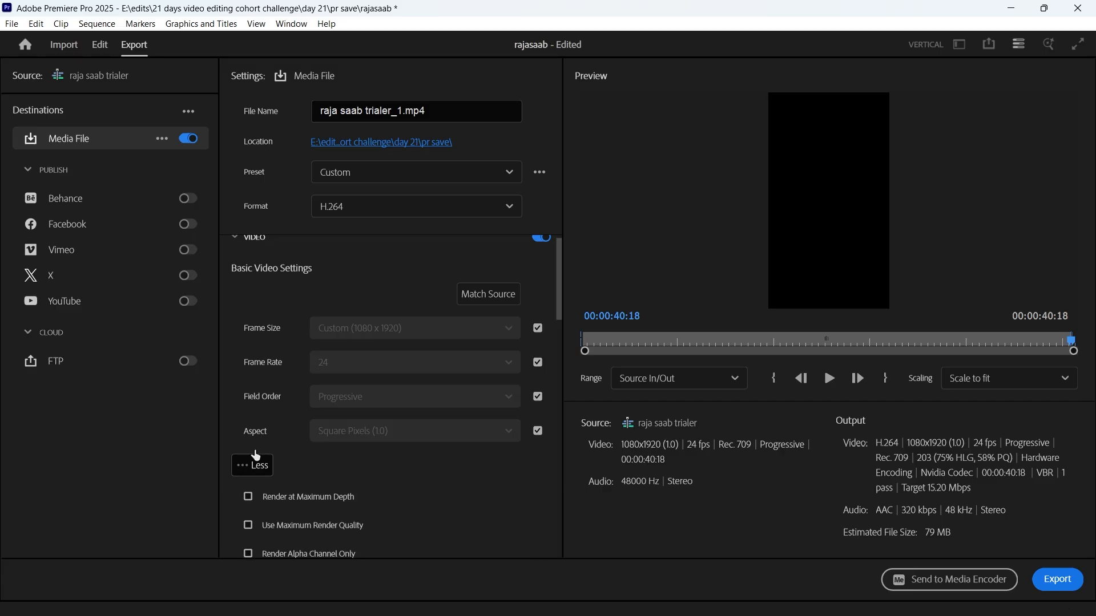
scroll(260, 434, "down", 1)
scroll(261, 424, "down", 1)
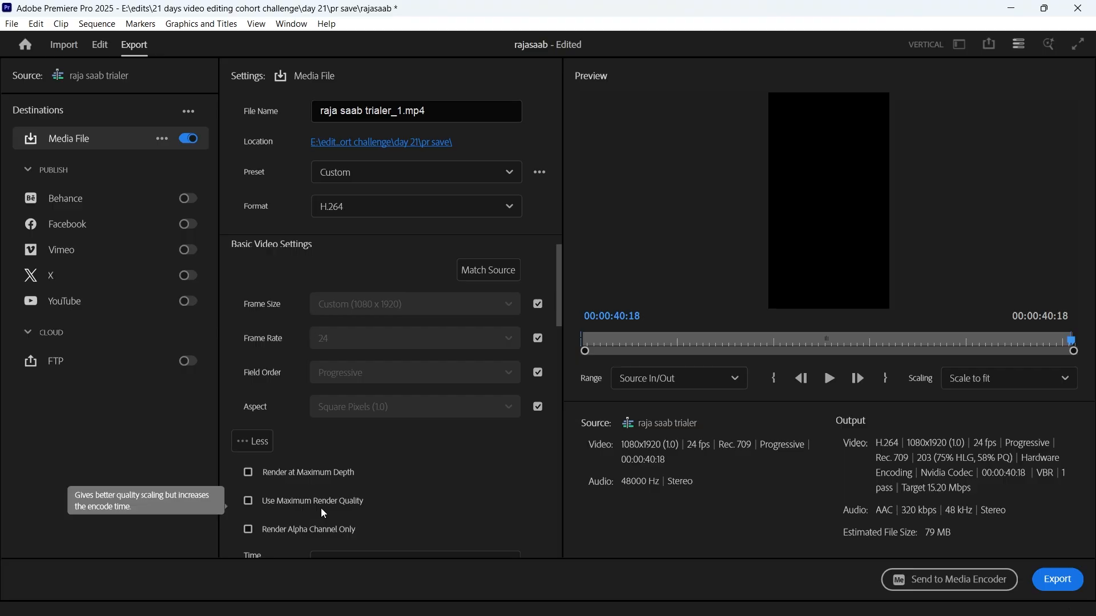
left_click(249, 474)
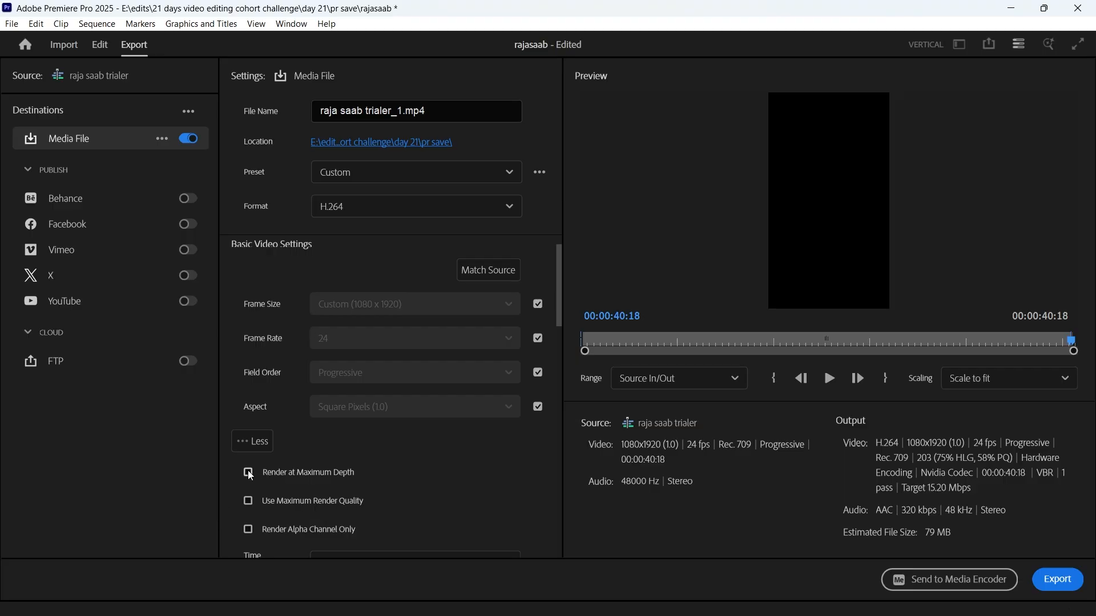
left_click(249, 501)
scroll(237, 508, "down", 5)
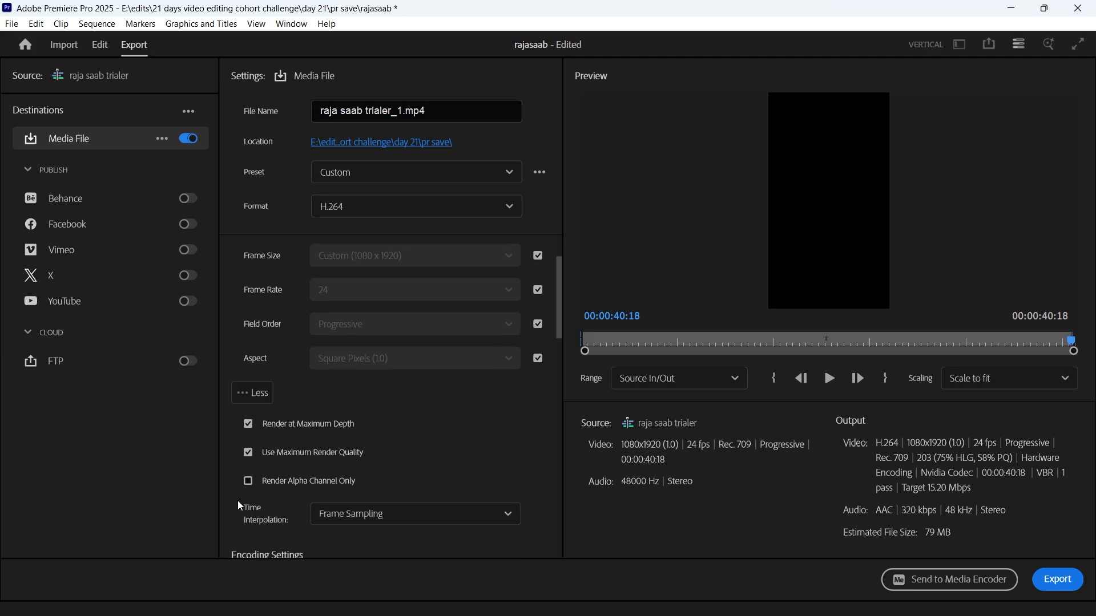
Keep the bitrate encoding at VBR, 1 pass and raise the target bitrate to 35.87 Mbps.
scroll(240, 506, "down", 10)
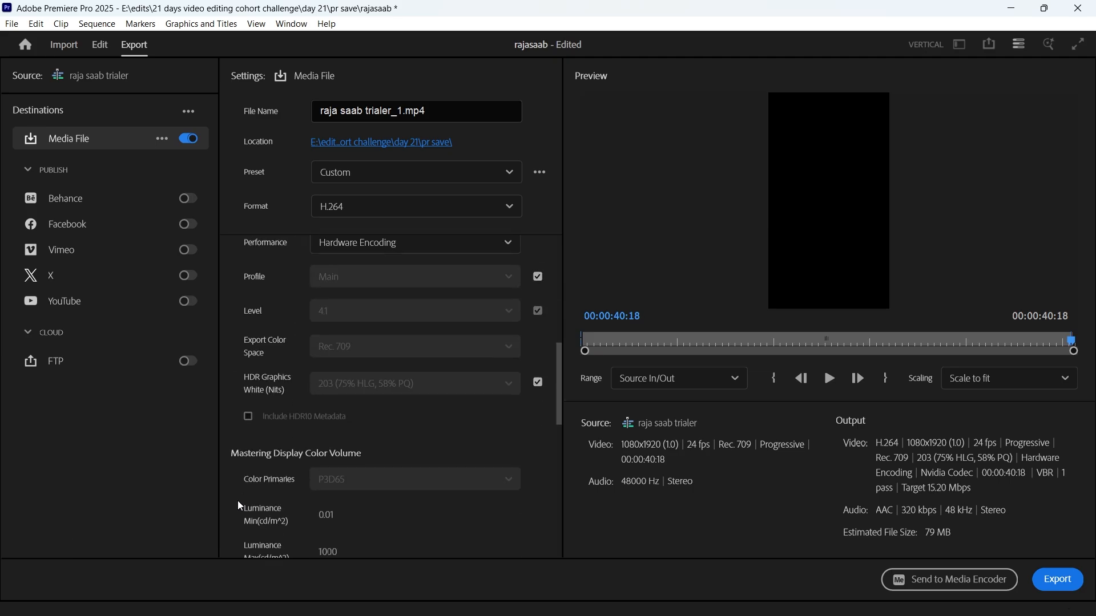
scroll(240, 506, "down", 2)
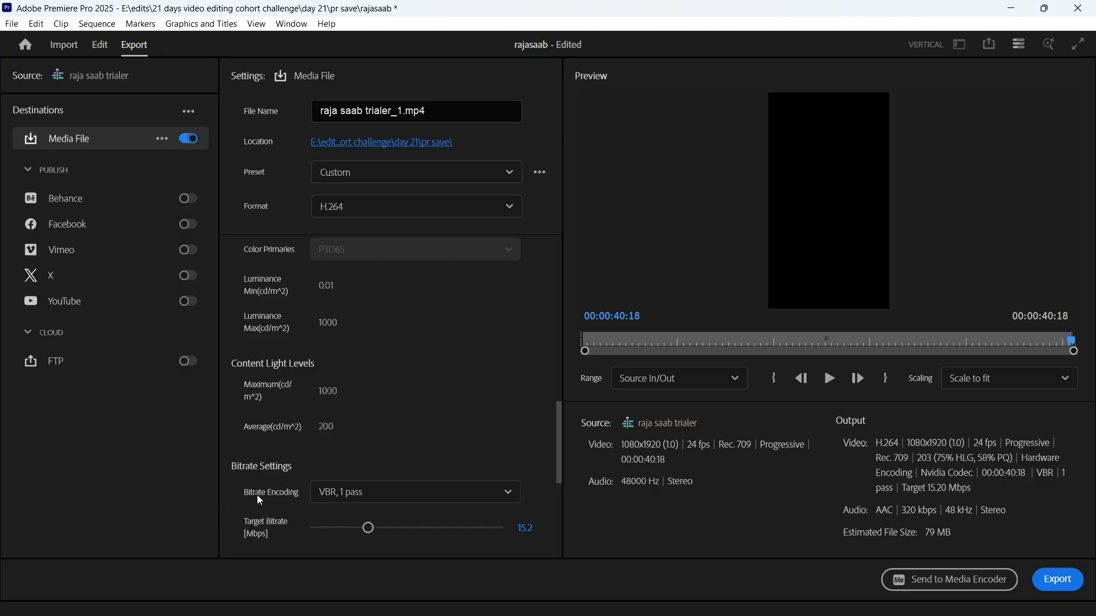
left_click(345, 502)
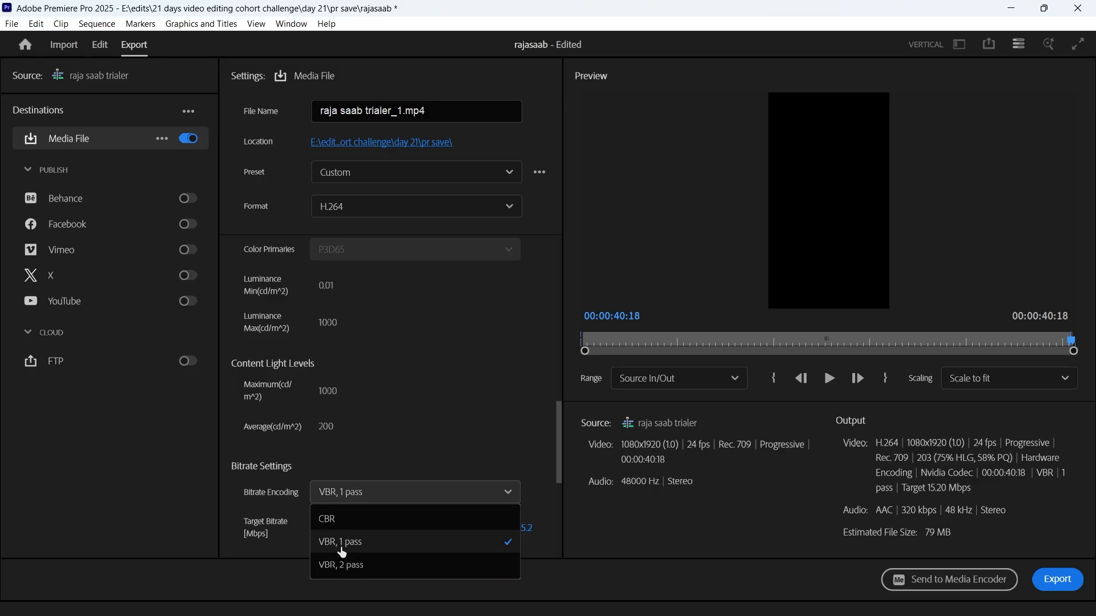
left_click(342, 553)
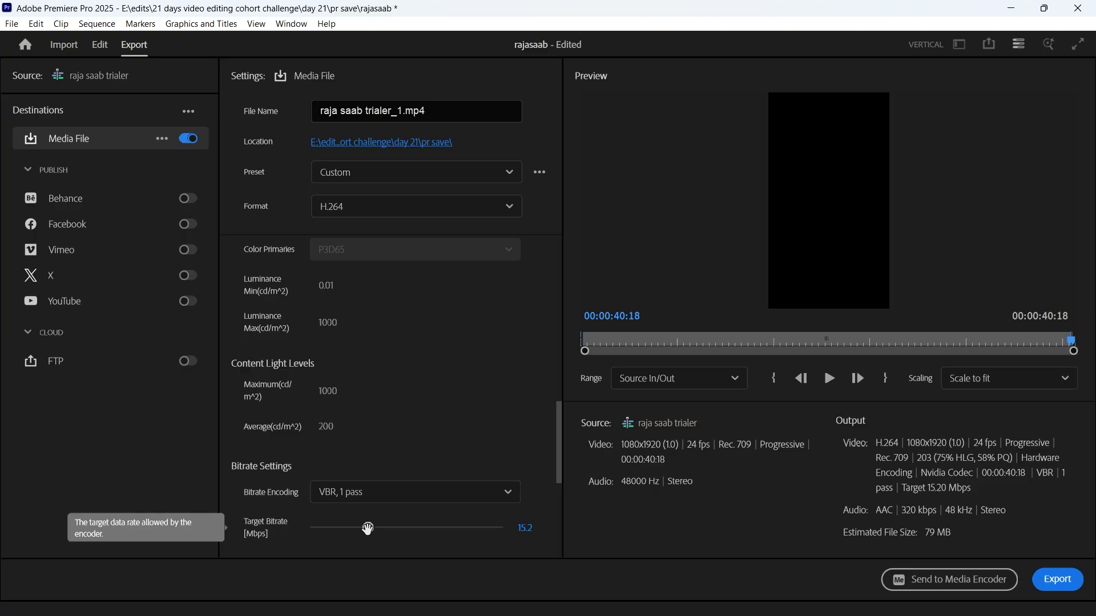
left_click_drag(368, 529, 447, 529)
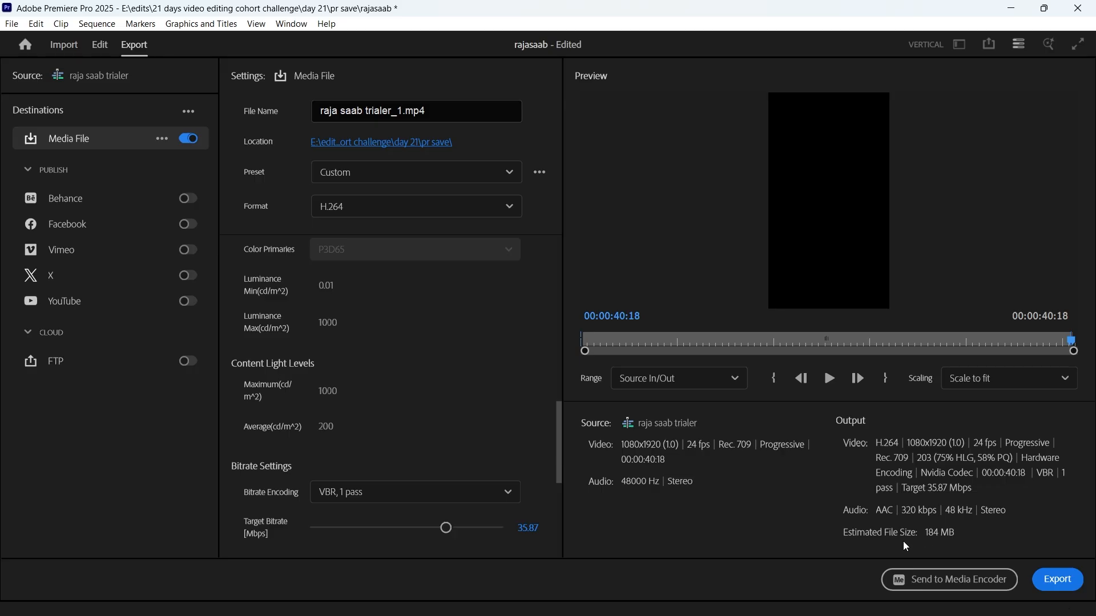
Leave the remaining advanced and VR video settings as they are and export the sequence as raja saab trialer_1.mp4.
scroll(531, 430, "down", 2)
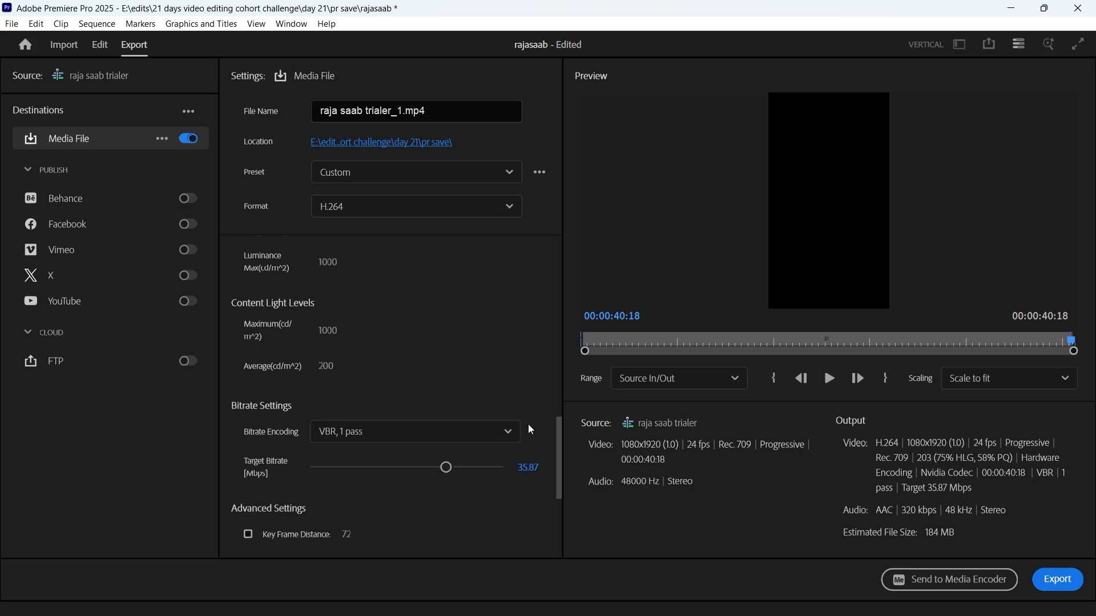
scroll(308, 500, "down", 2)
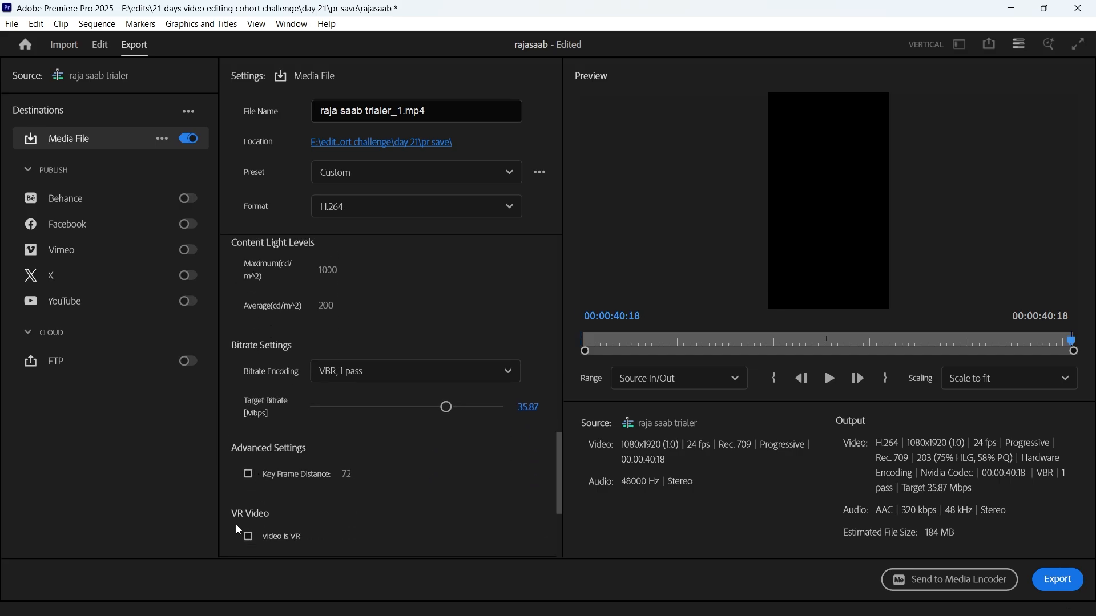
scroll(299, 521, "down", 1)
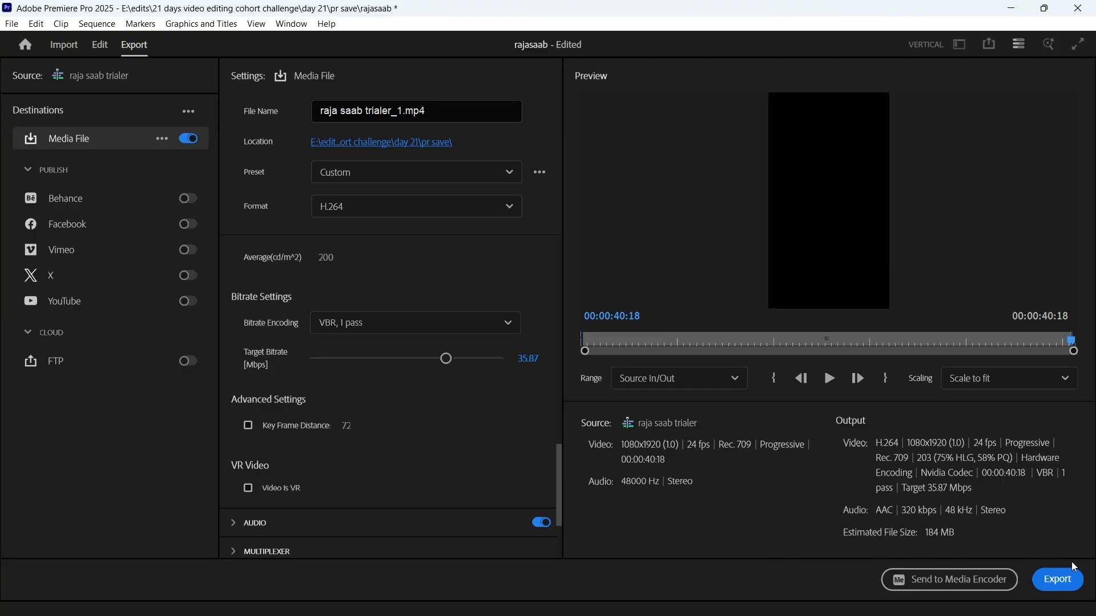
left_click(1058, 580)
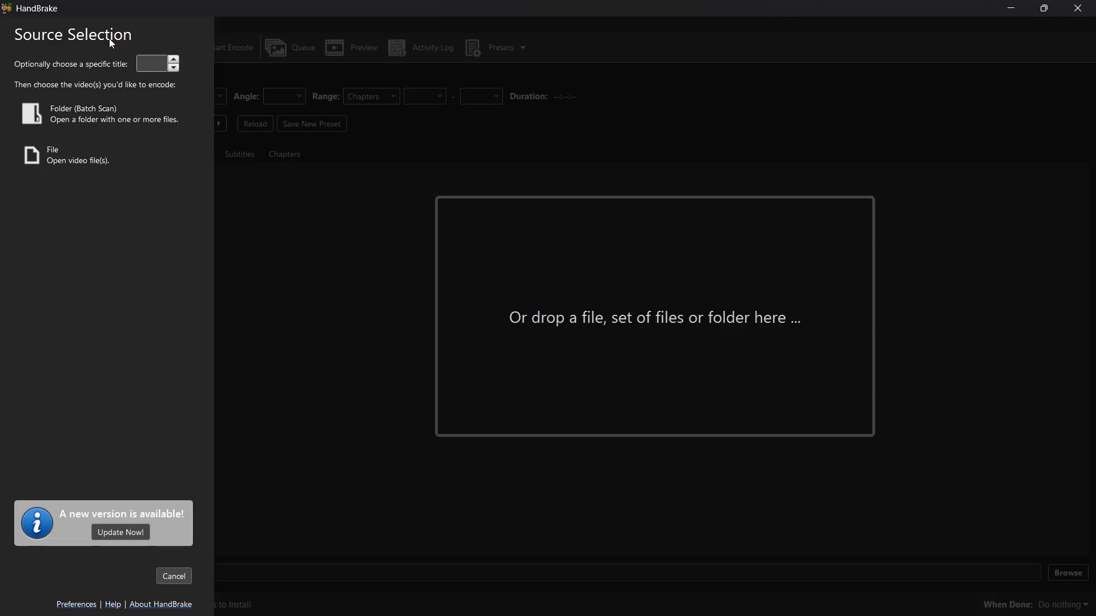
In HandBrake, open raja saab trialer_1 as the source from the day 21 pr save folder inside the 21 days video editing cohort challenge folder.
left_click(78, 165)
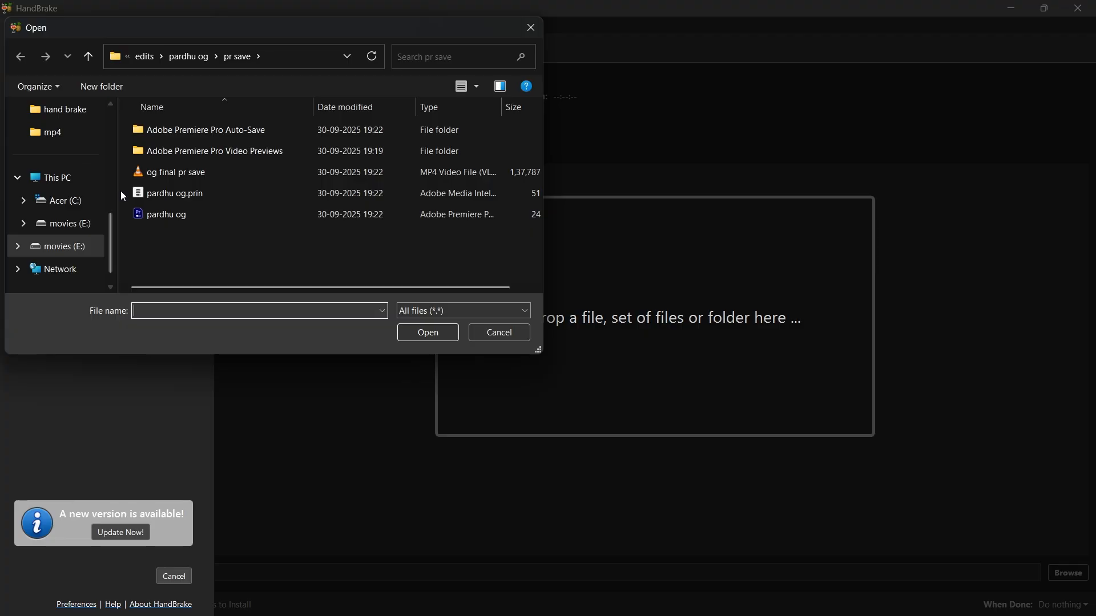
left_click(91, 226)
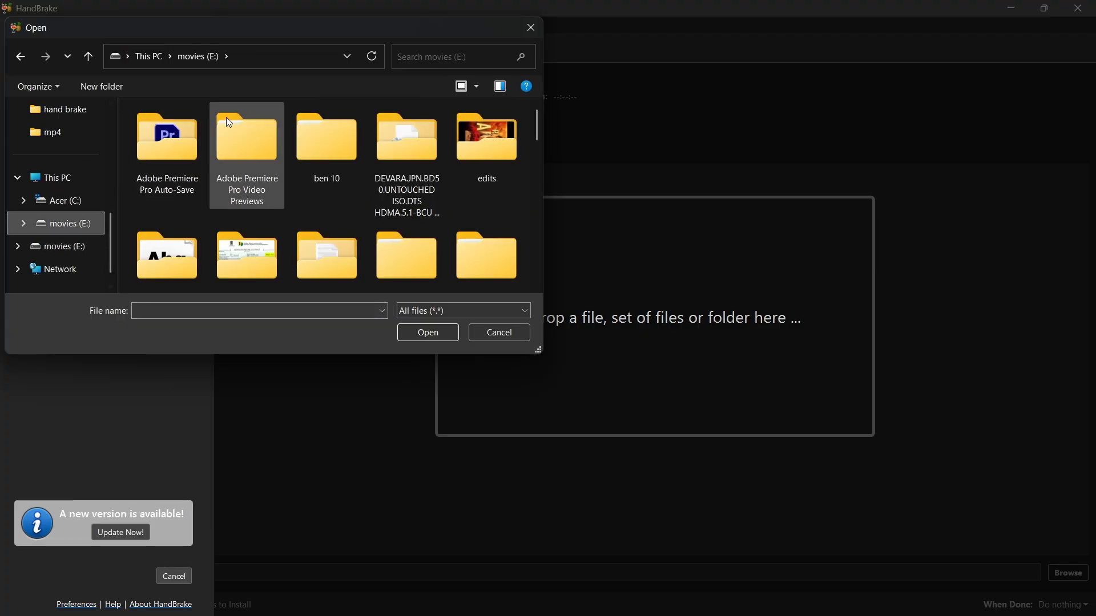
double_click(460, 152)
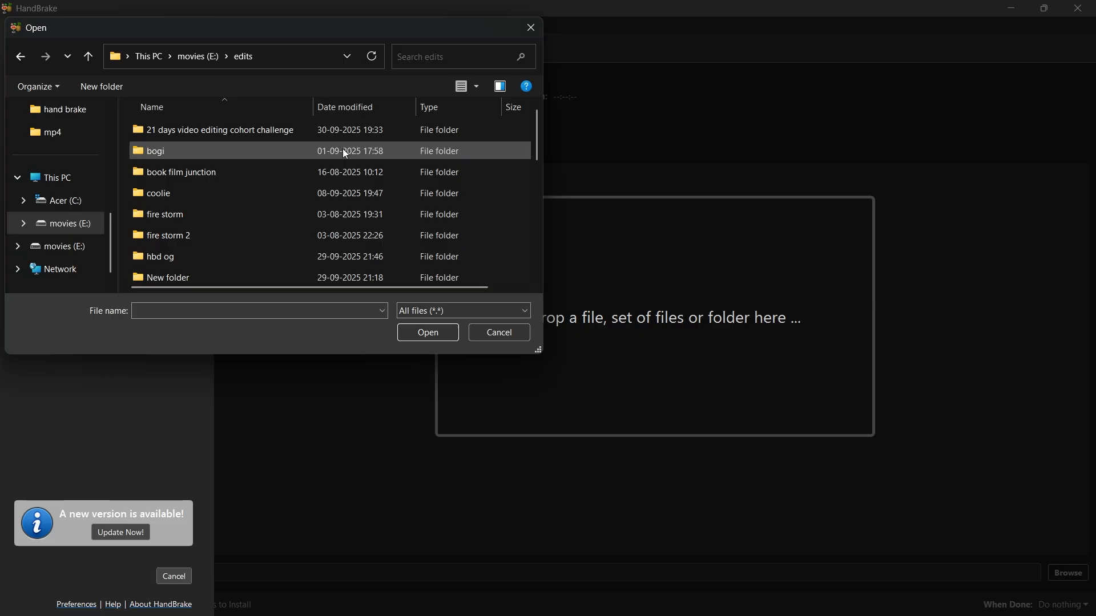
double_click(223, 129)
scroll(217, 188, "down", 5)
double_click(207, 209)
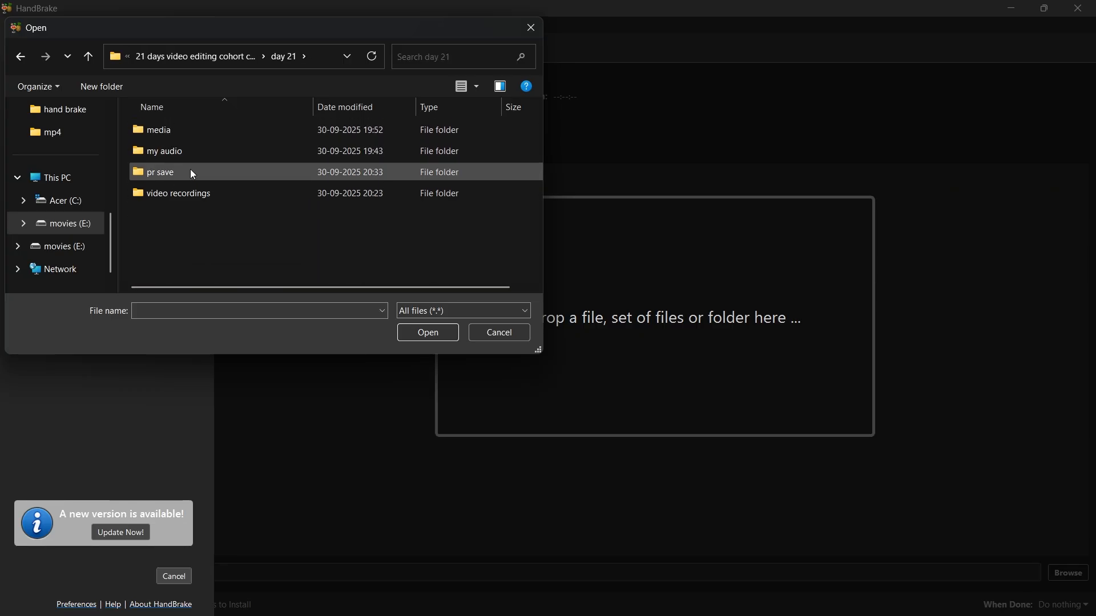
left_click(190, 195)
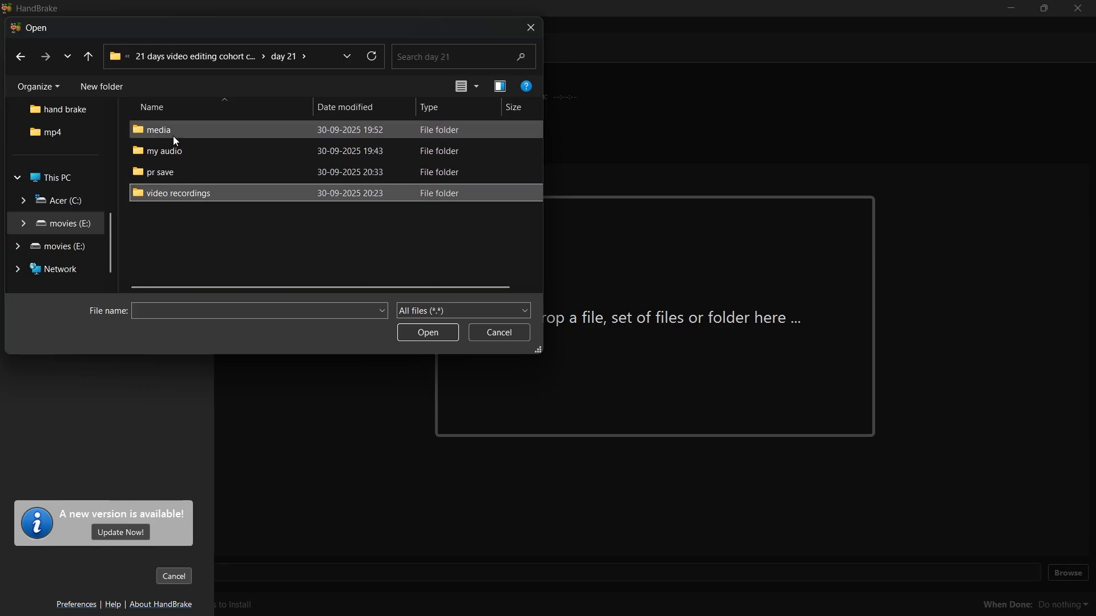
left_click(174, 170)
double_click(177, 173)
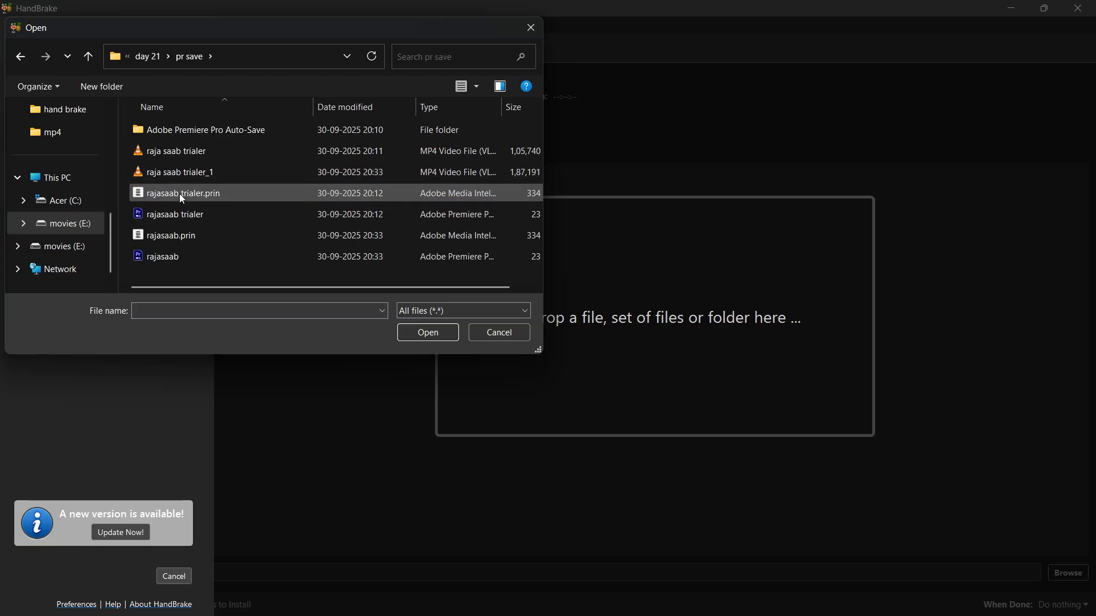
left_click(183, 174)
left_click(415, 336)
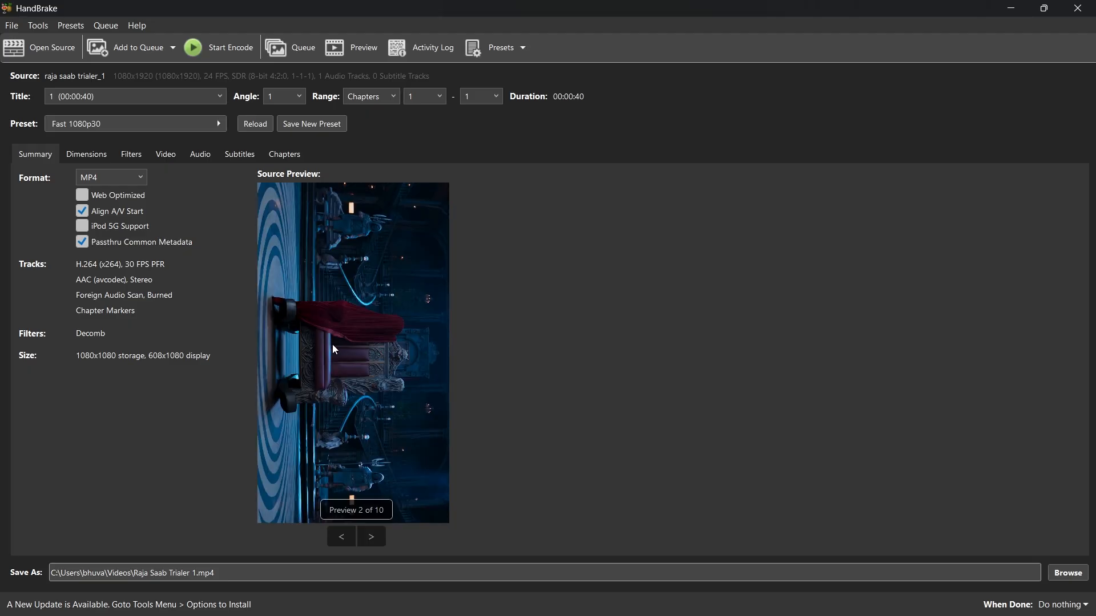
Step through the source previews up to the seventh frame and examine the video's dimension settings.
left_click(374, 536)
left_click(374, 537)
left_click(374, 537)
left_click(374, 536)
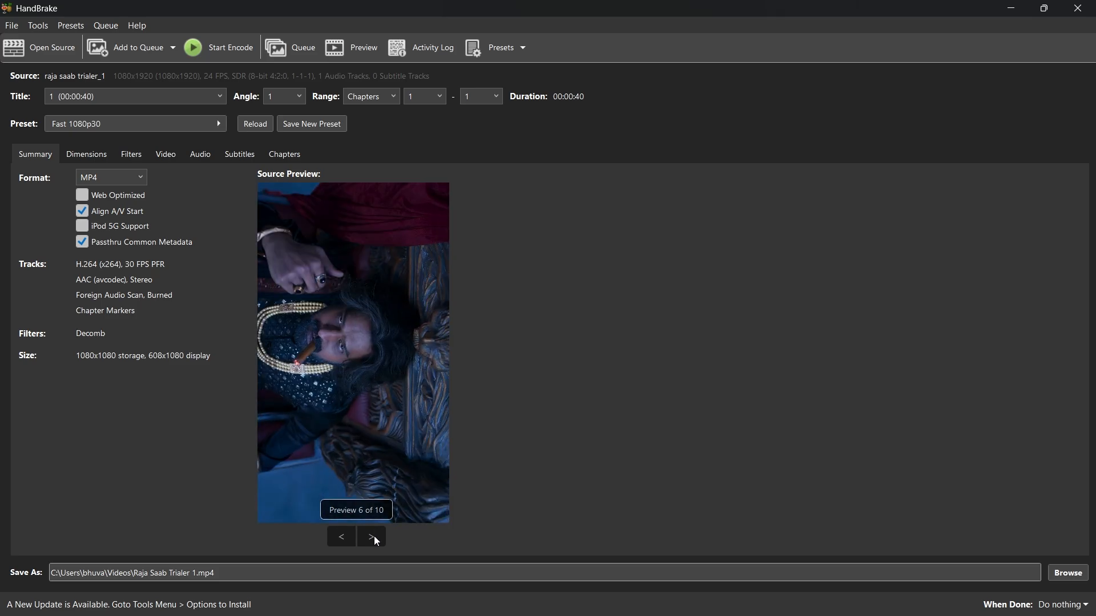
left_click(375, 536)
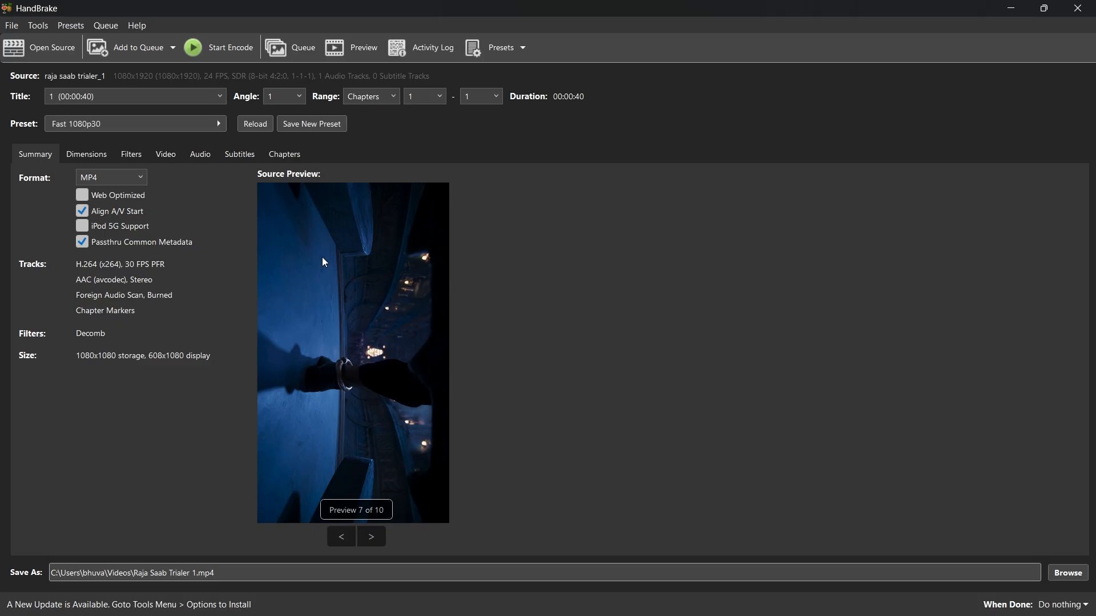
left_click(90, 161)
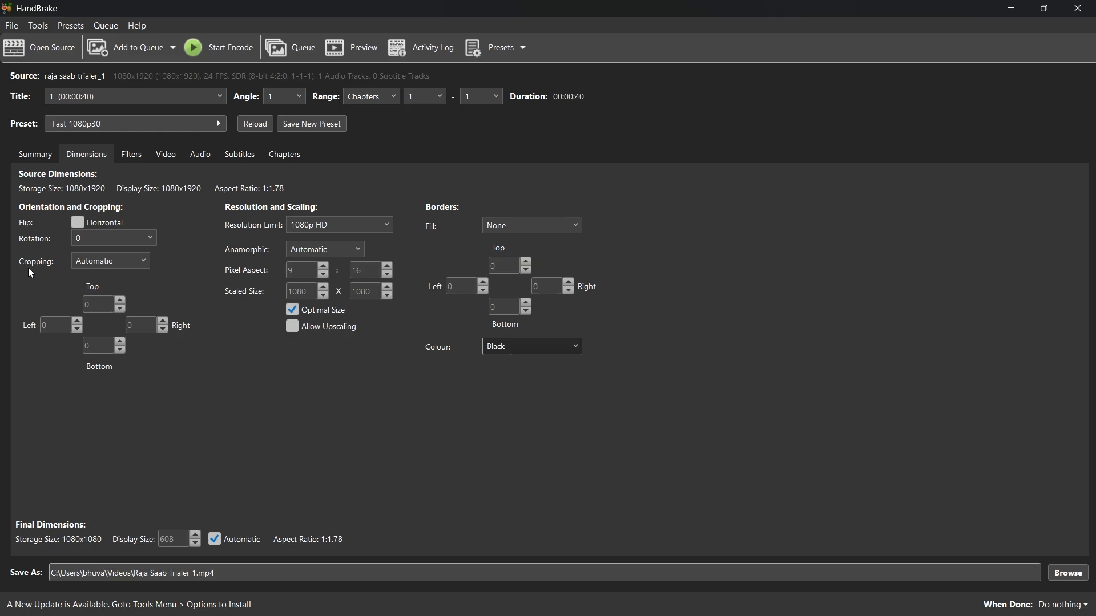
Set the cropping of the video to None and dismiss the message notification.
left_click(98, 264)
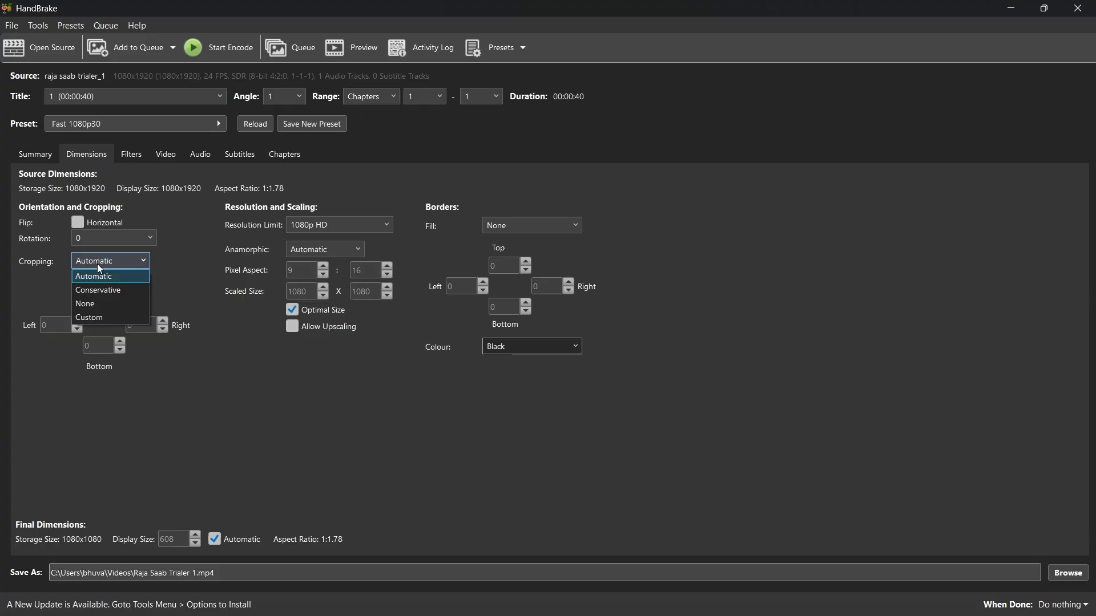
left_click(94, 302)
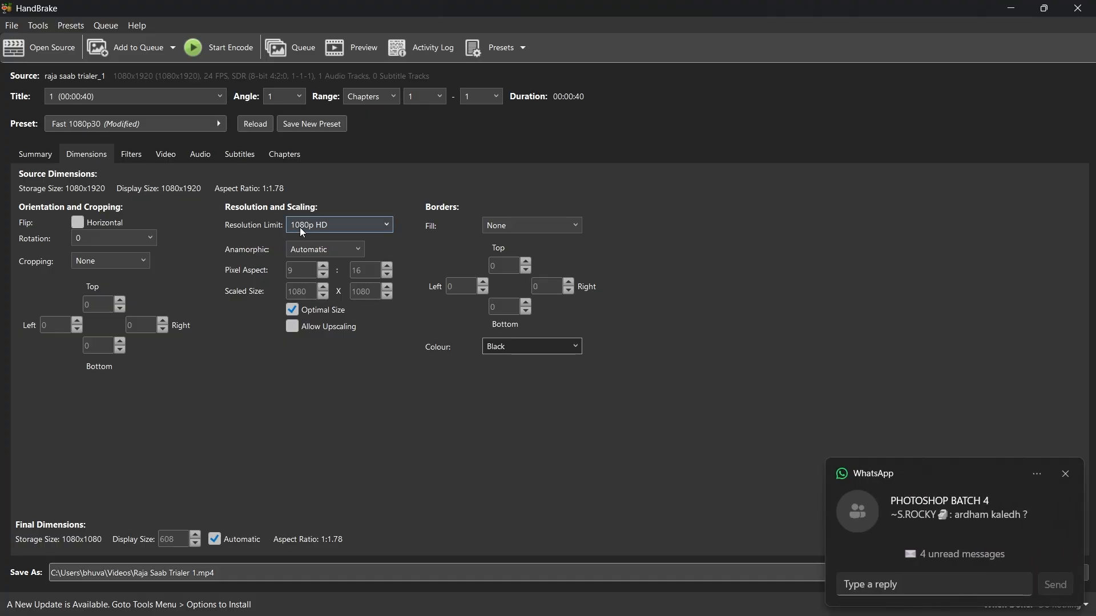
left_click(1065, 473)
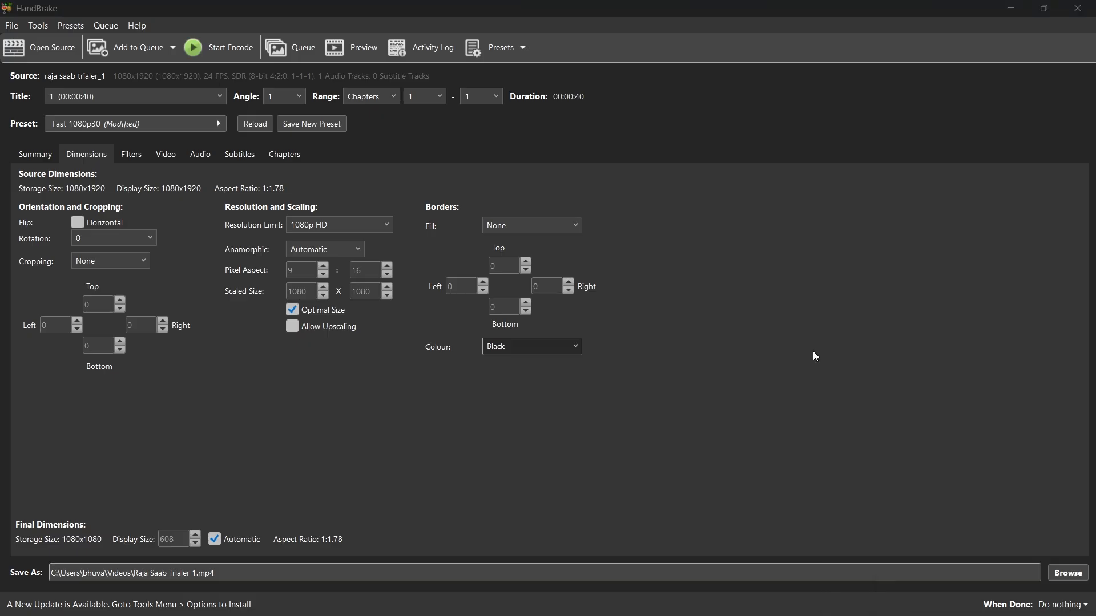
Set a custom resolution limit with a maximum size of 850 × 1888 and change the anamorphic setting to None.
left_click(342, 227)
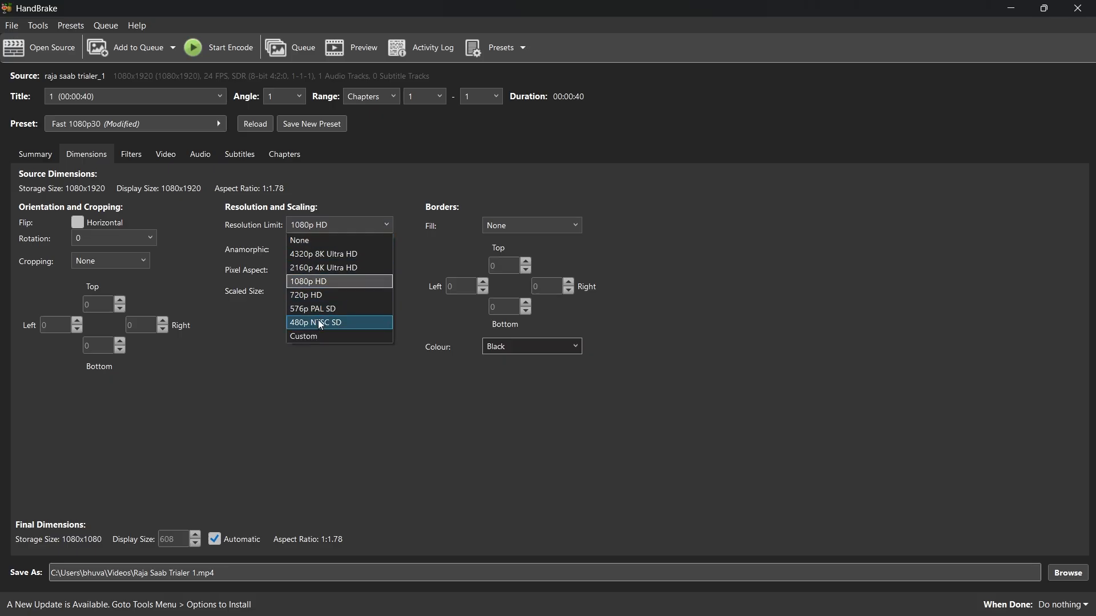
left_click(320, 337)
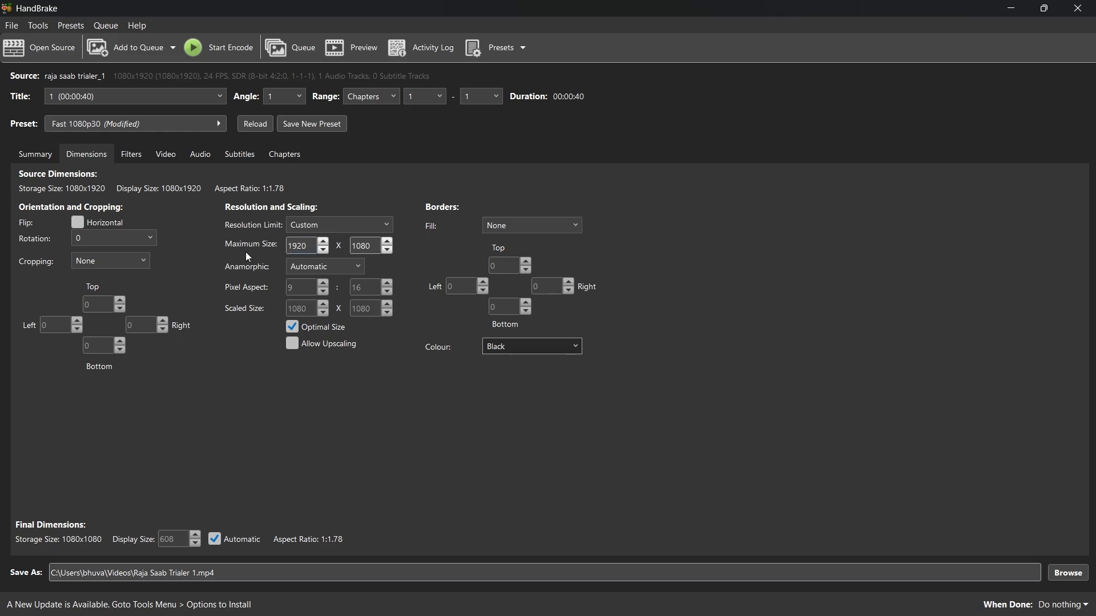
left_click(365, 253)
left_click(308, 244)
double_click(307, 245)
key("BackSpace")
type("850")
double_click(369, 247)
type("1888")
left_click(298, 269)
left_click(299, 277)
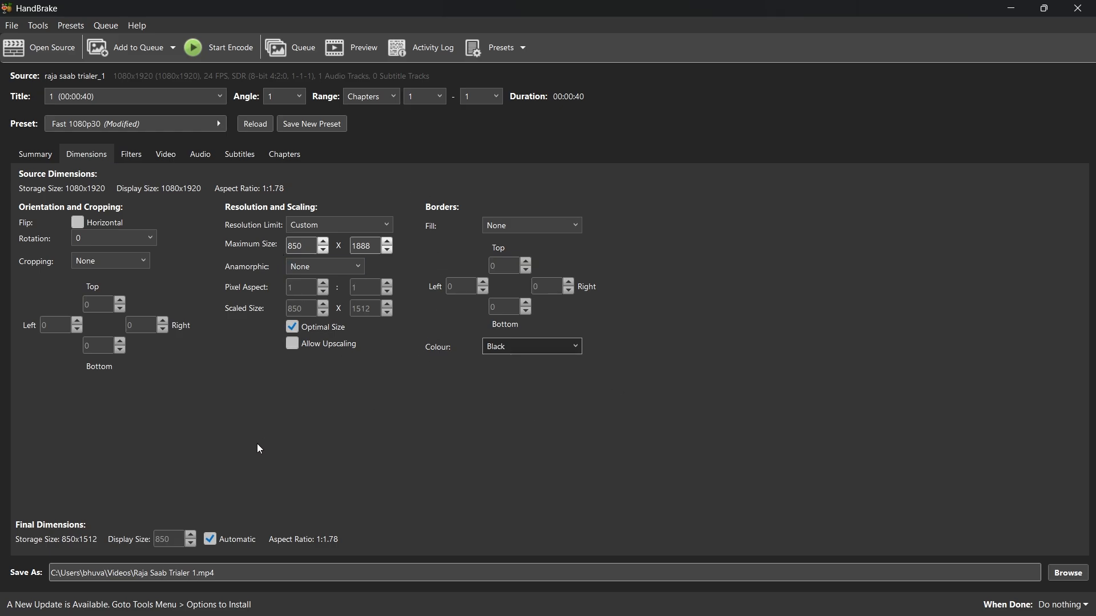
Turn off the interlace detection and deinterlace filters.
left_click(133, 155)
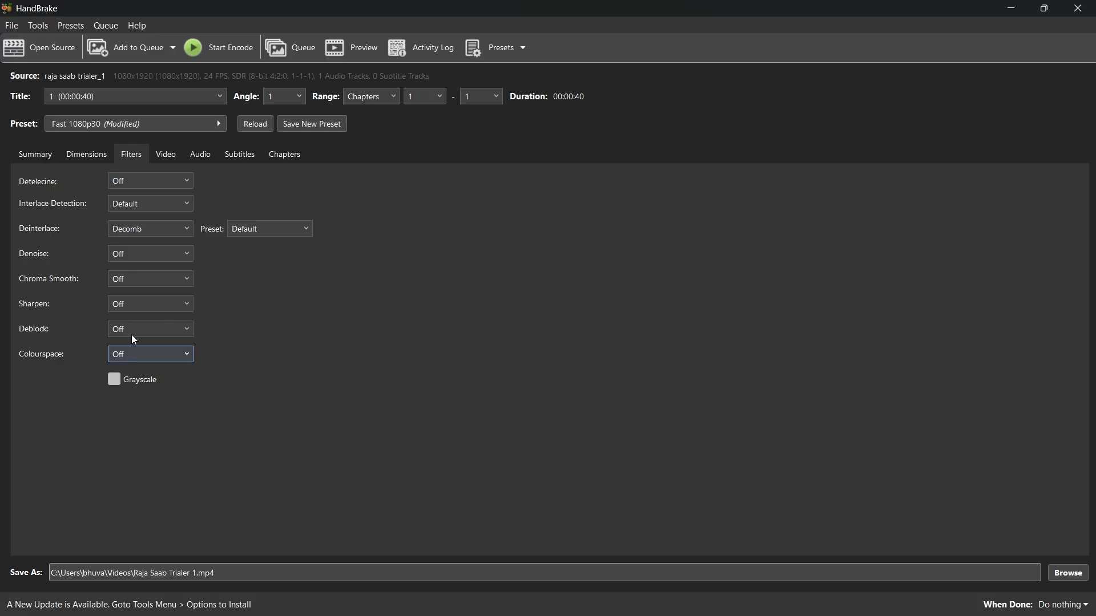
left_click(124, 204)
left_click(125, 218)
left_click(122, 231)
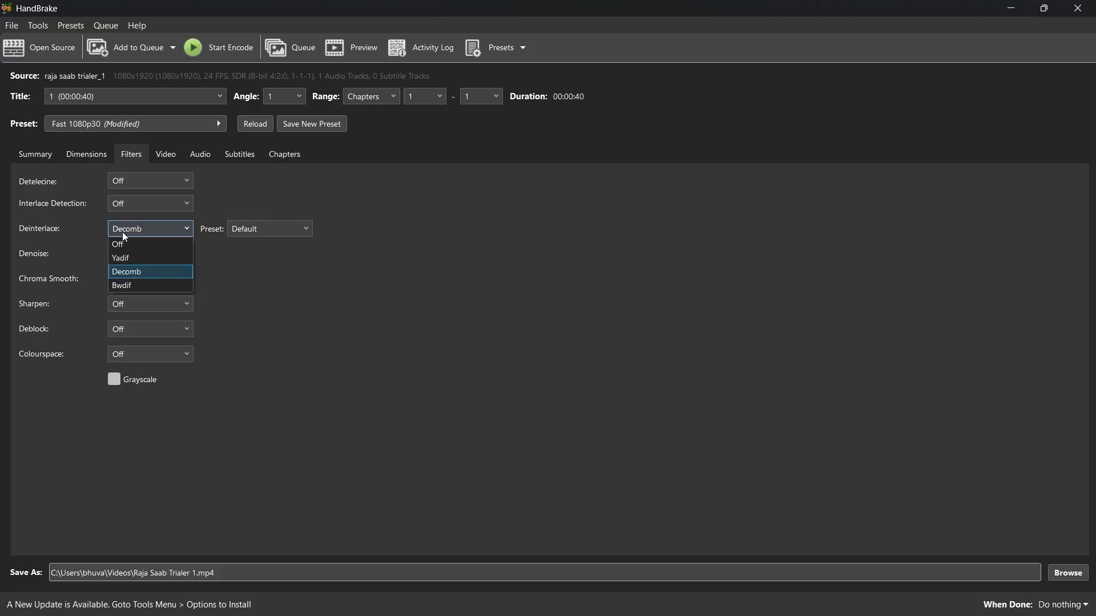
left_click(124, 247)
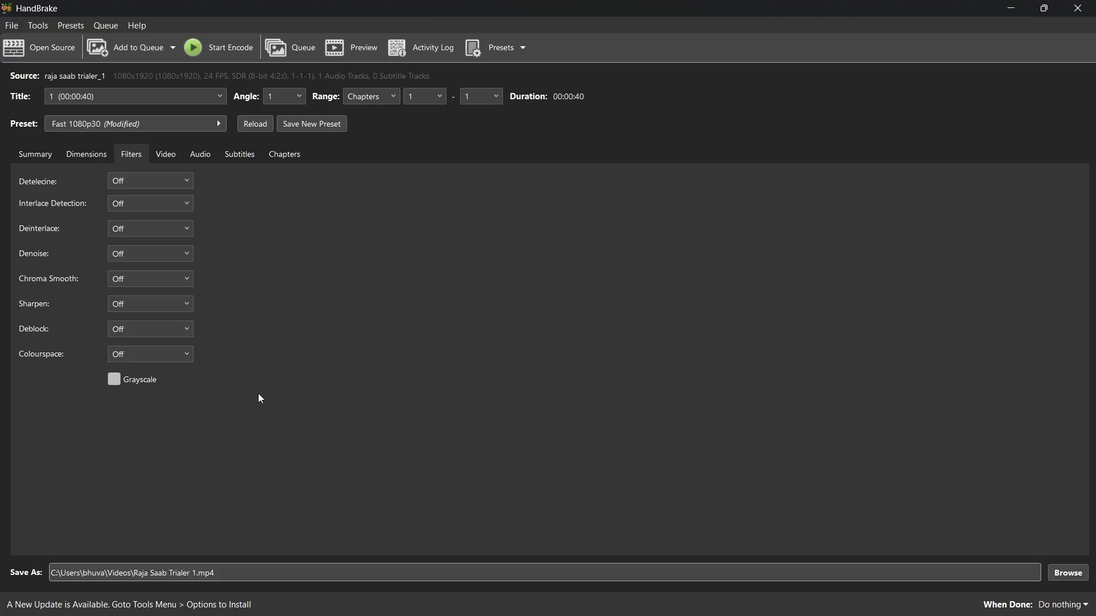
Set the framerate to Same as source with a constant framerate, and set the color range to Same as source.
left_click(170, 155)
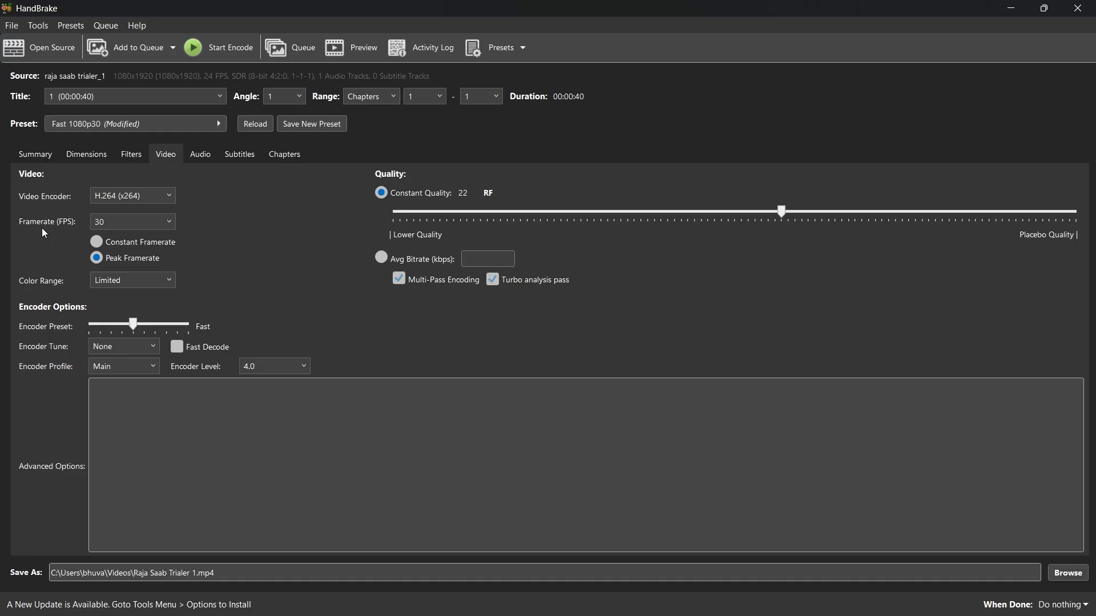
left_click(97, 221)
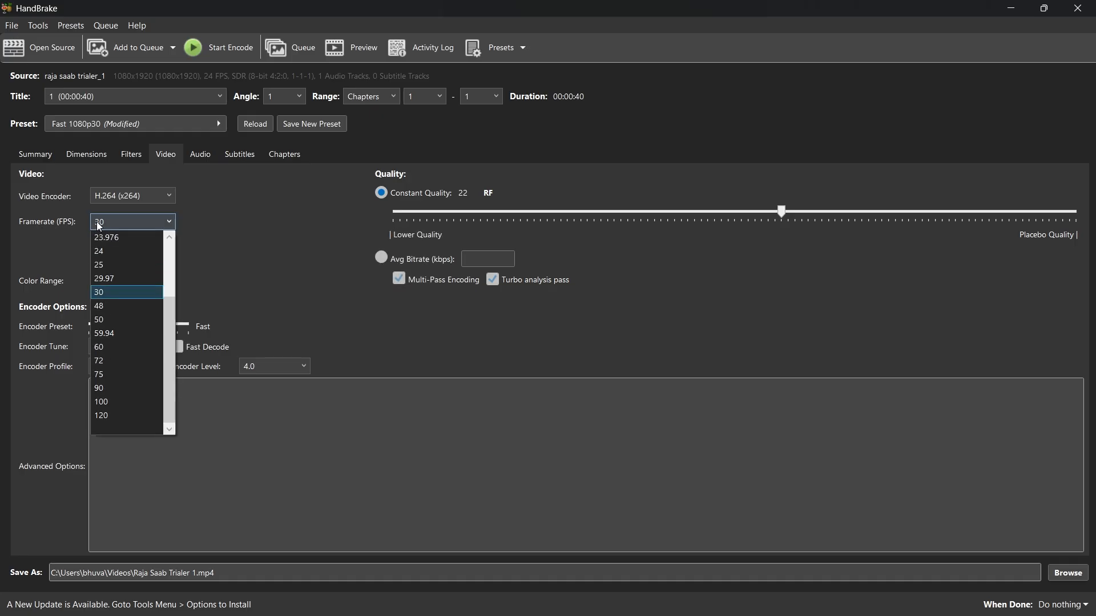
left_click(108, 240)
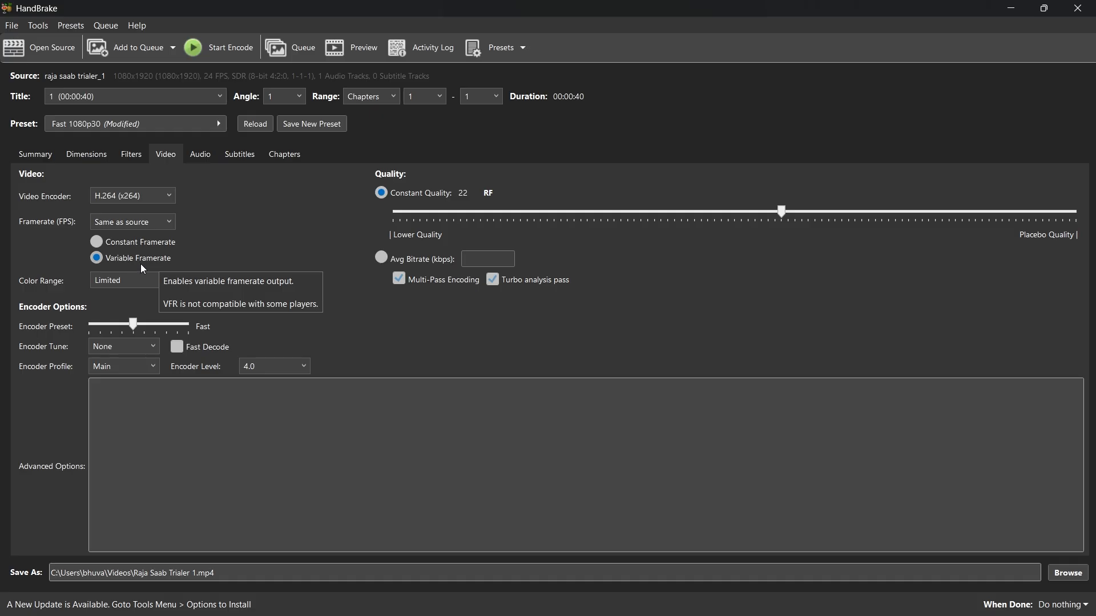
left_click(98, 245)
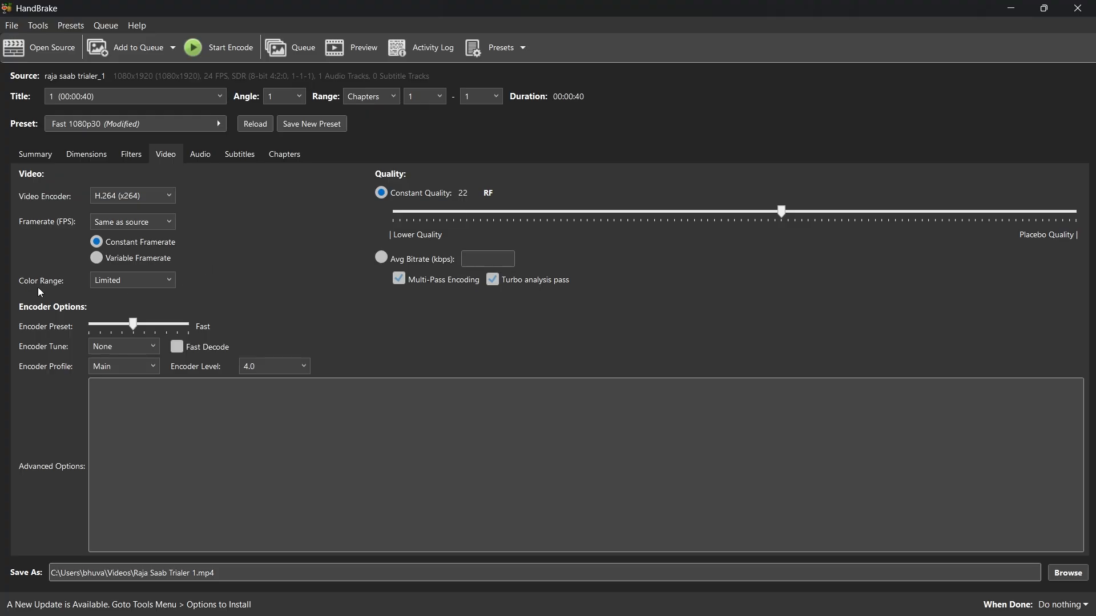
left_click(109, 286)
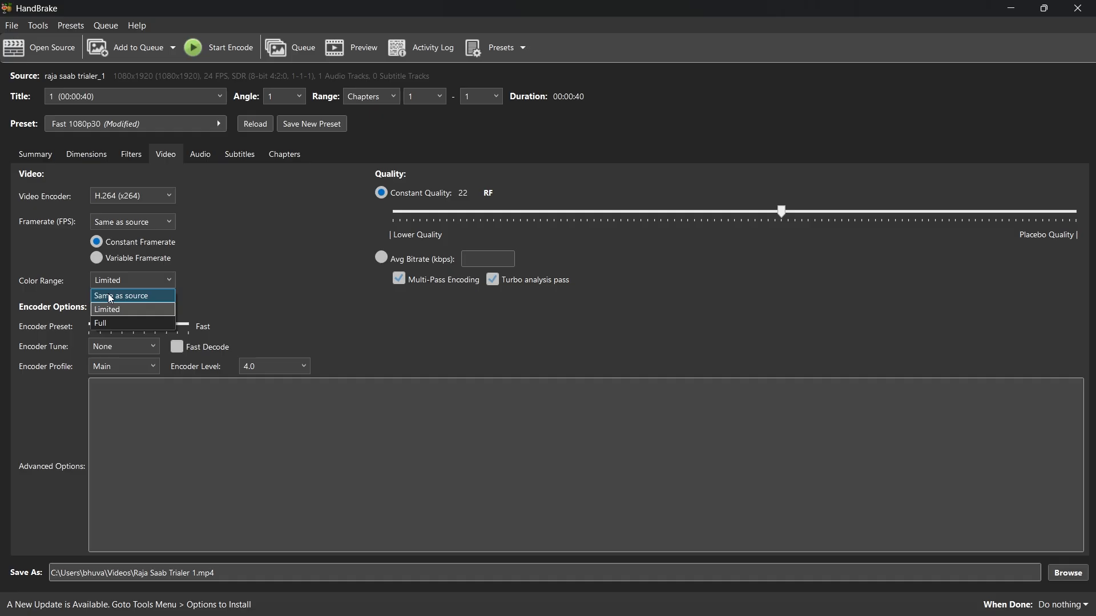
left_click(110, 296)
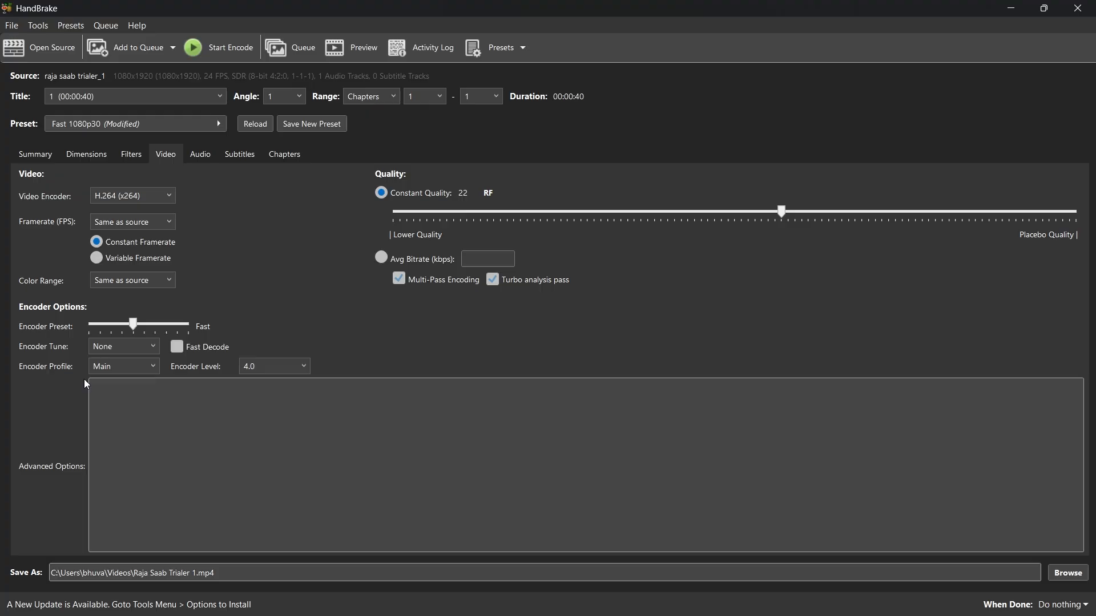
Set both the encoder profile and the encoder level to Auto.
left_click(109, 369)
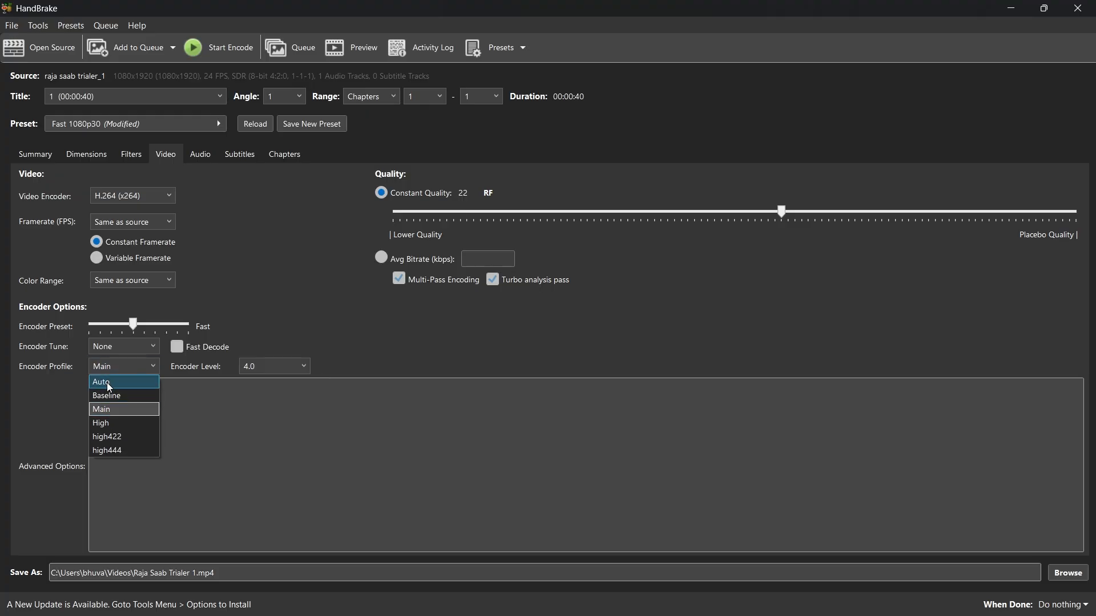
left_click(108, 382)
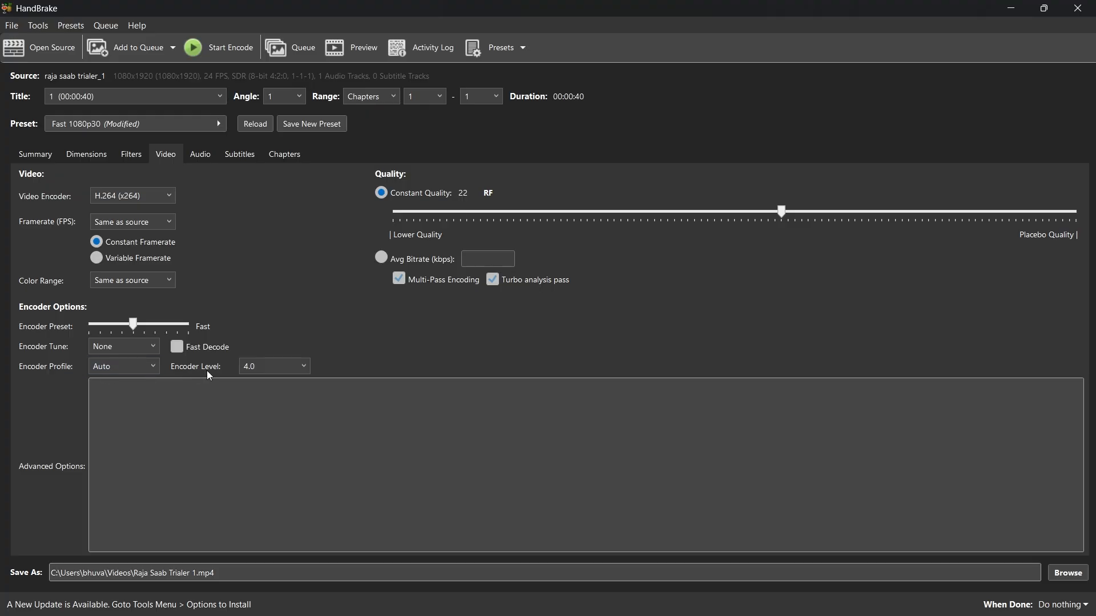
left_click(255, 367)
scroll(256, 382, "up", 3)
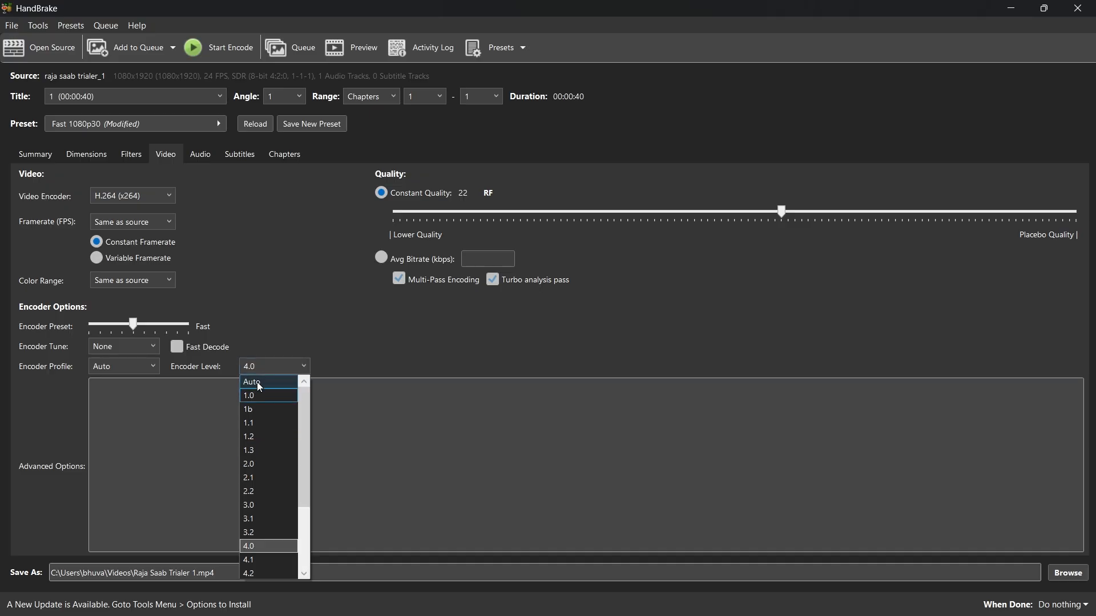
left_click(257, 382)
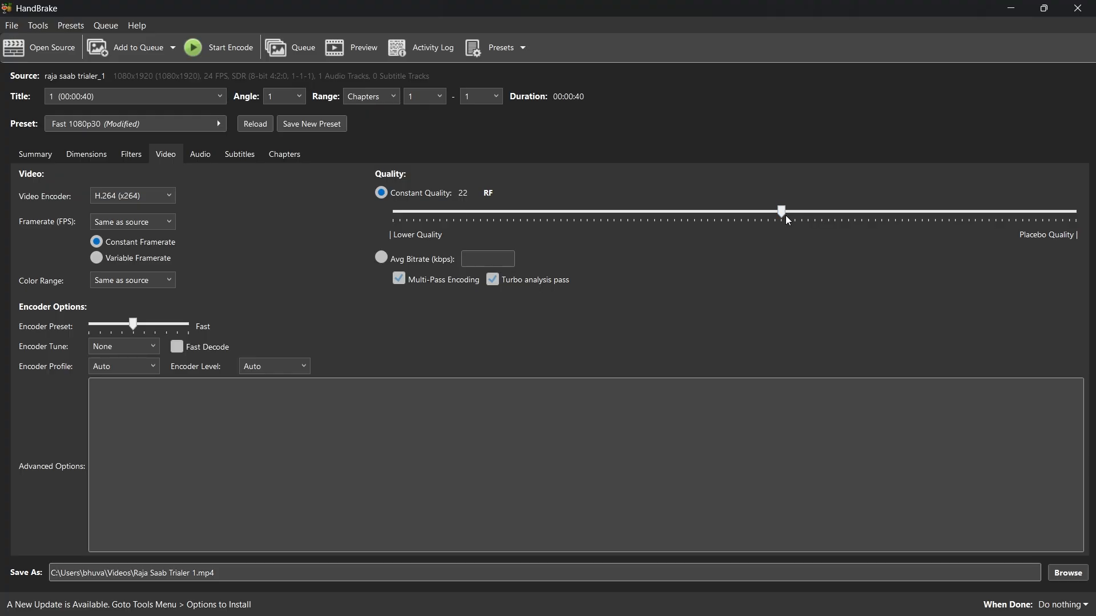
Raise the video's constant quality to RF 20 and dismiss the message notification.
mouse_move(790, 215)
left_click_drag(782, 217, 803, 217)
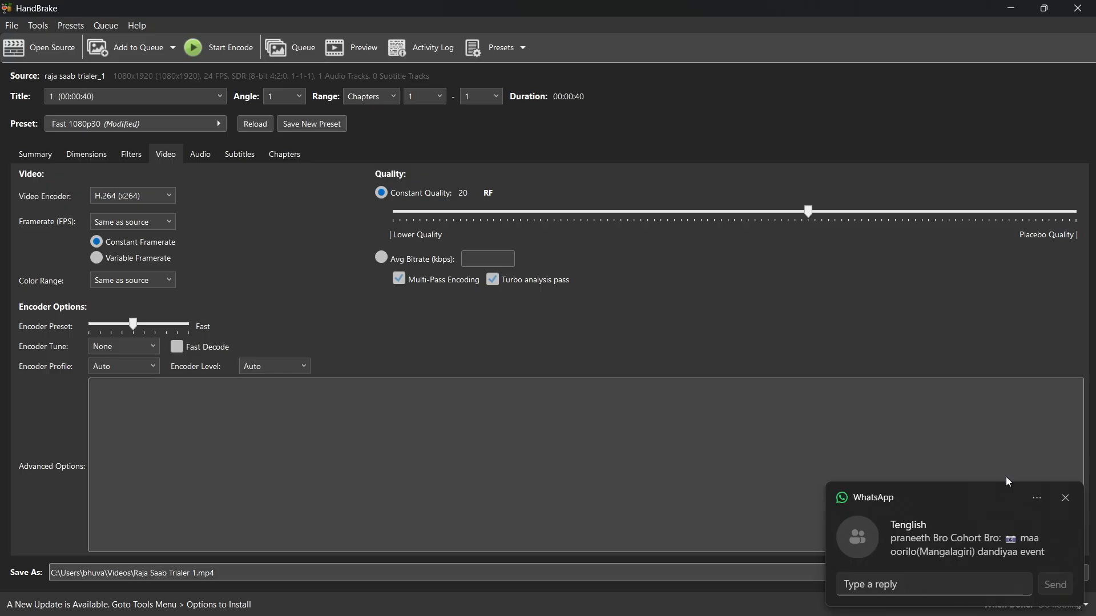
left_click(1065, 498)
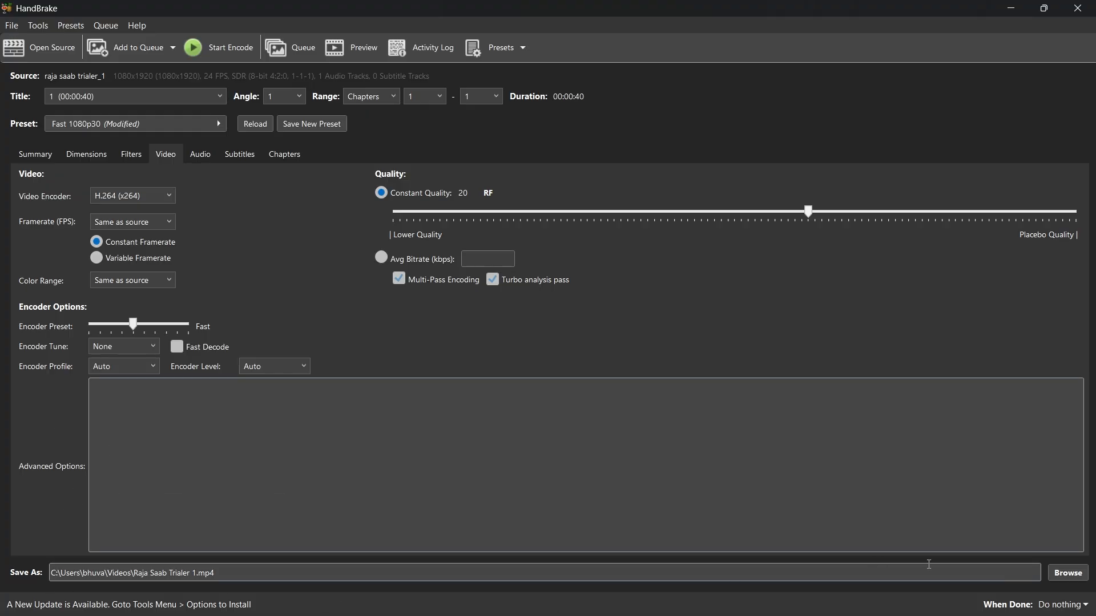
Create a folder named handbrake inside the day 21 folder and set it as the destination for Raja Saab Trialer 1.mp4.
left_click(1067, 573)
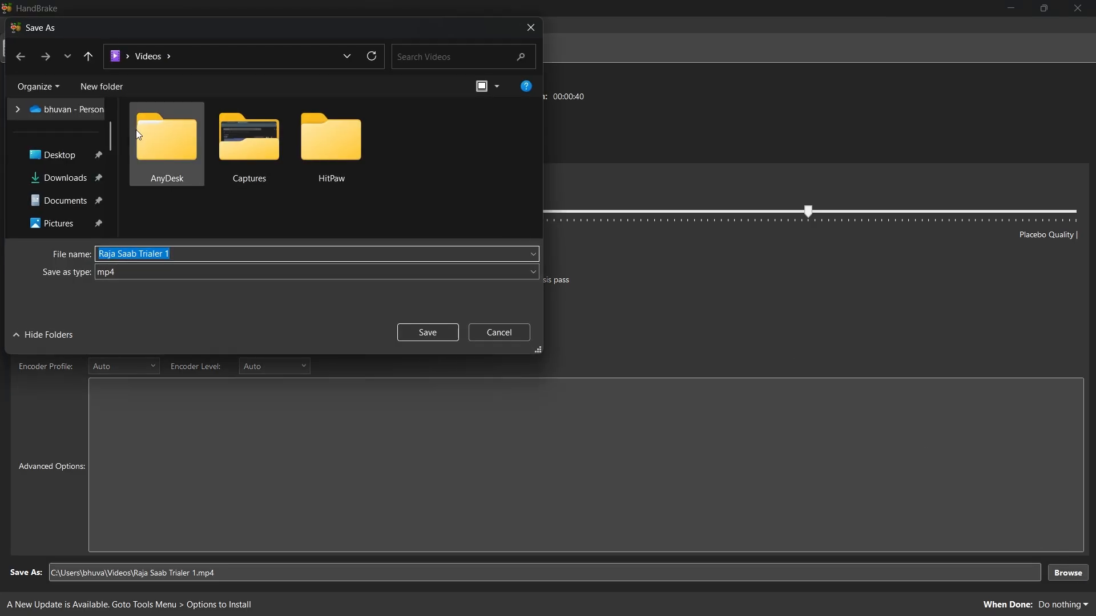
scroll(80, 181, "down", 5)
scroll(71, 189, "down", 3)
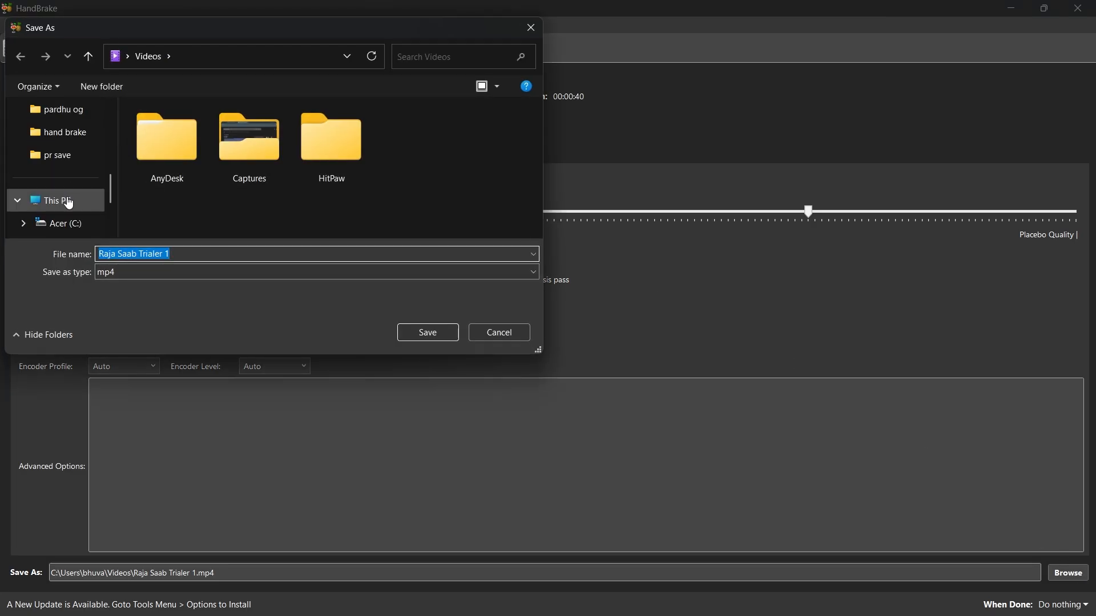
left_click(62, 164)
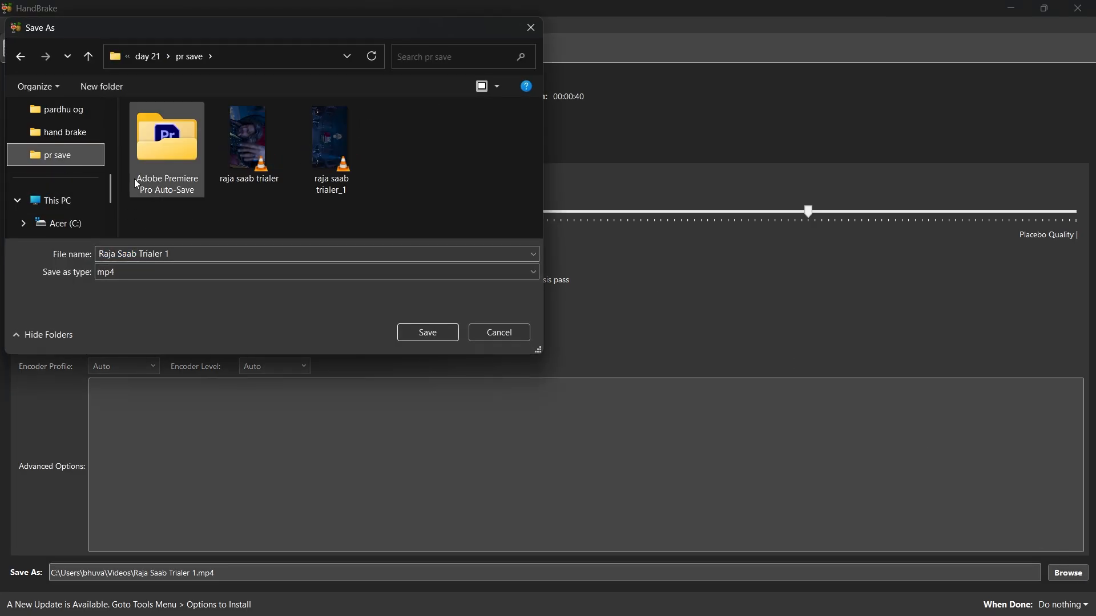
left_click(89, 59)
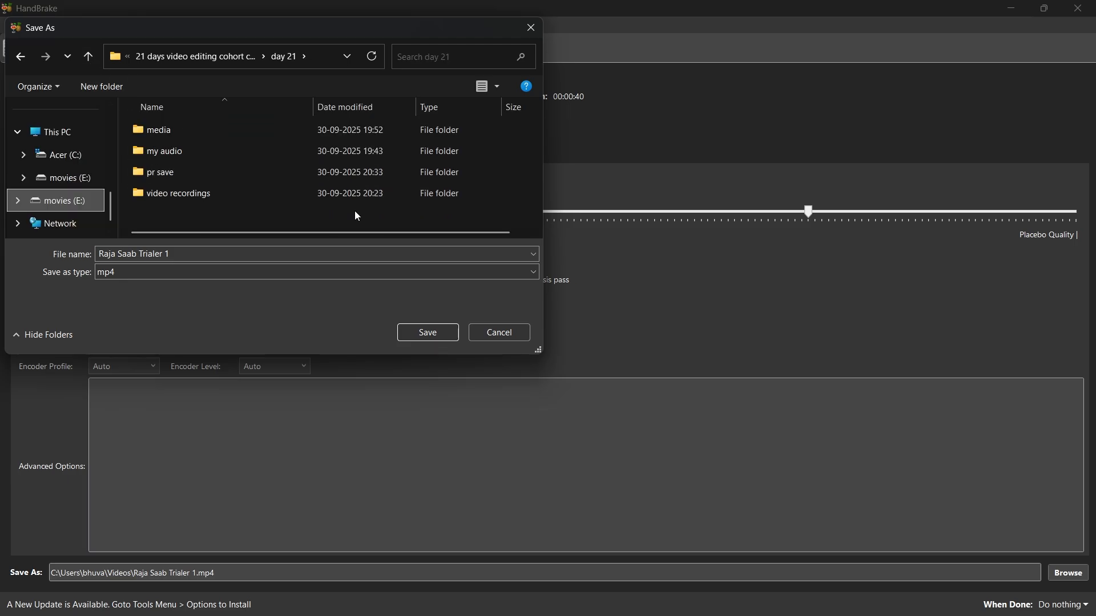
key("ctrl+shift+n")
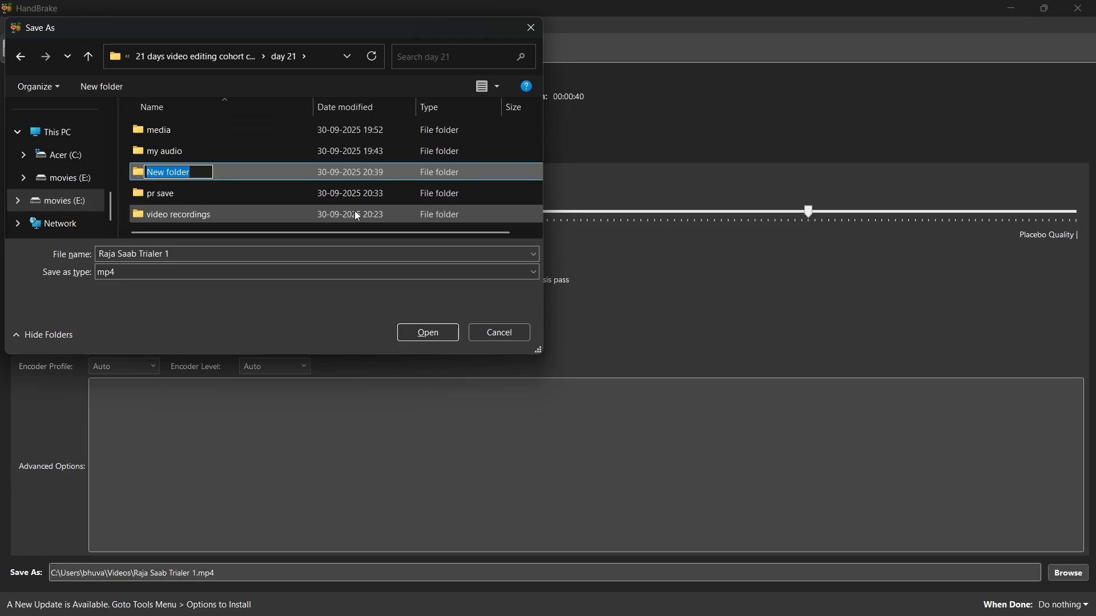
type("handbrake")
key("Return")
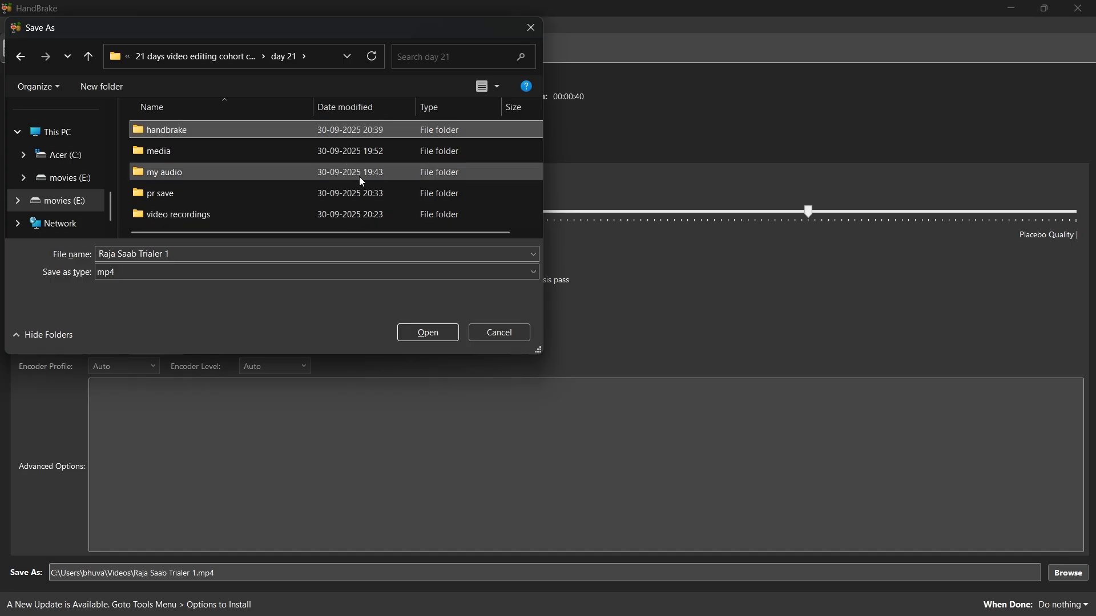
double_click(329, 130)
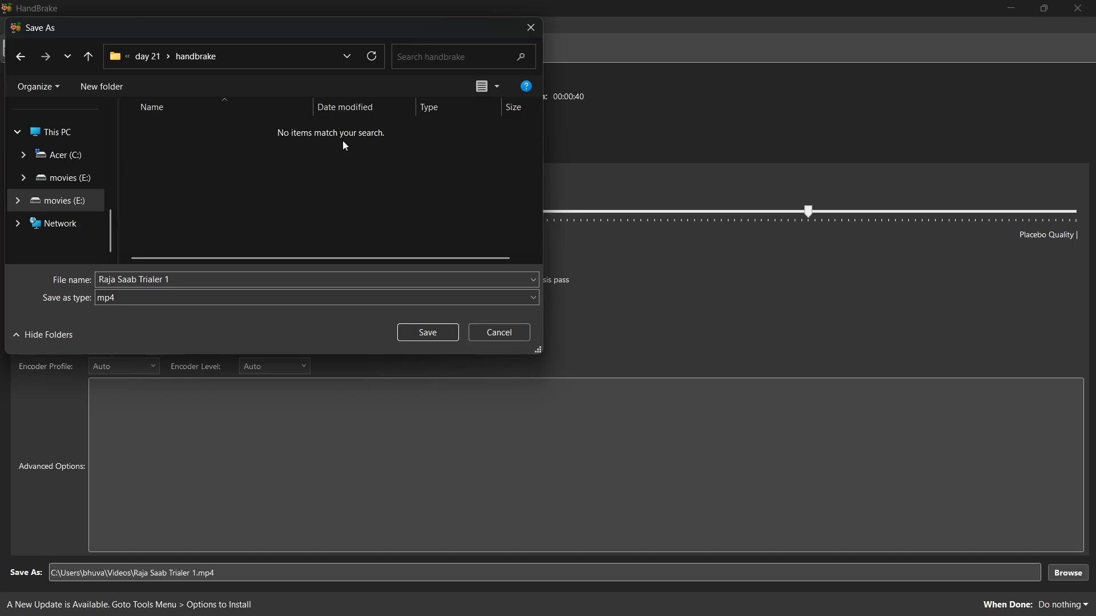
left_click(428, 333)
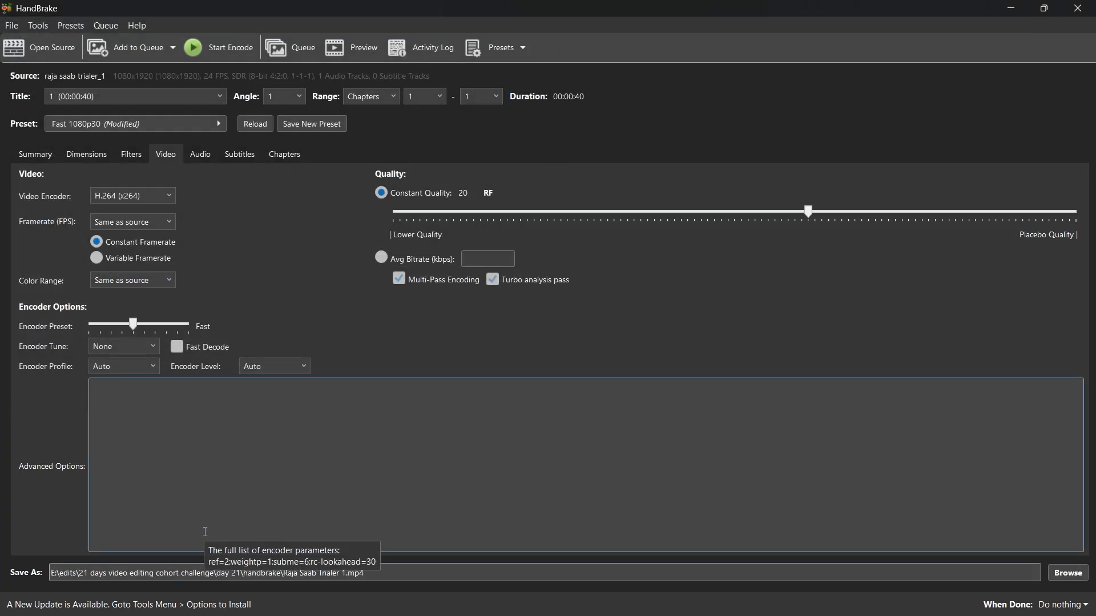
Review the audio, subtitle, chapter, summary and video settings of the encode without changing them.
left_click(201, 160)
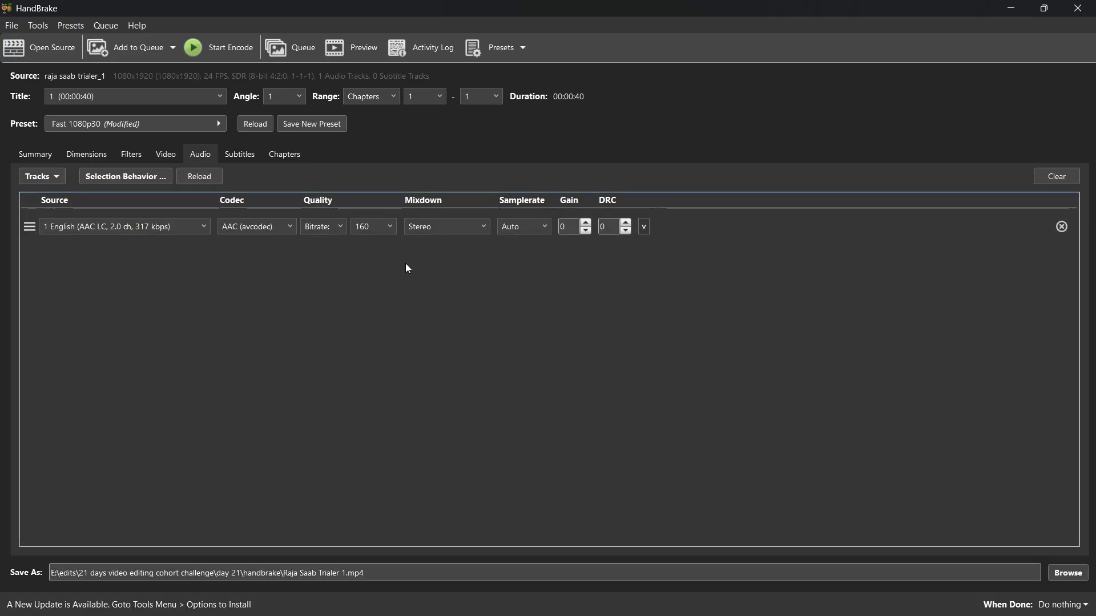
left_click(241, 152)
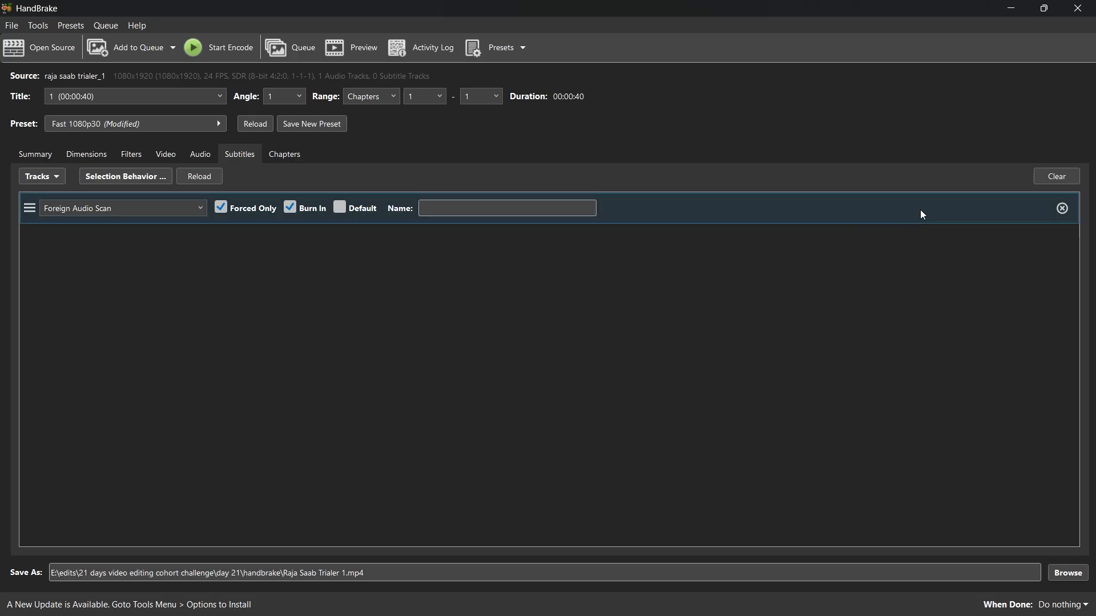
left_click(272, 155)
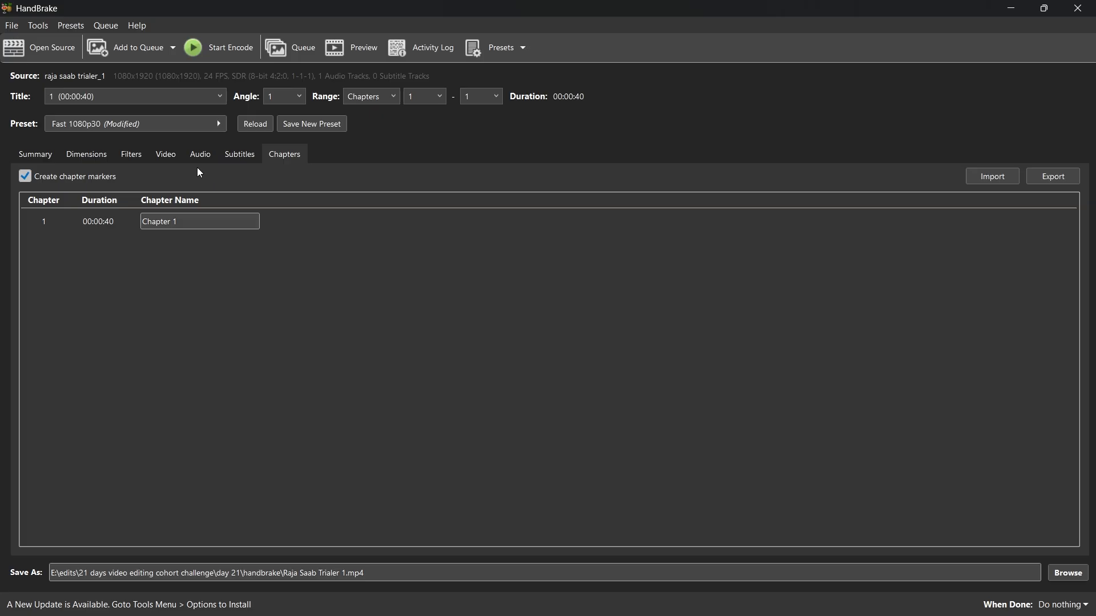
left_click(167, 157)
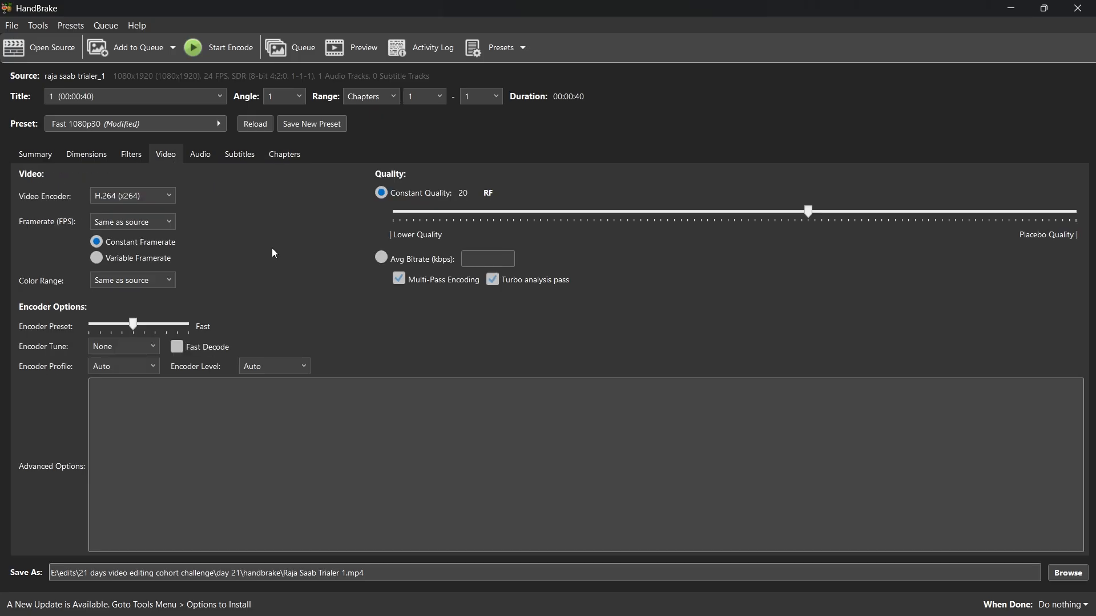
left_click(27, 155)
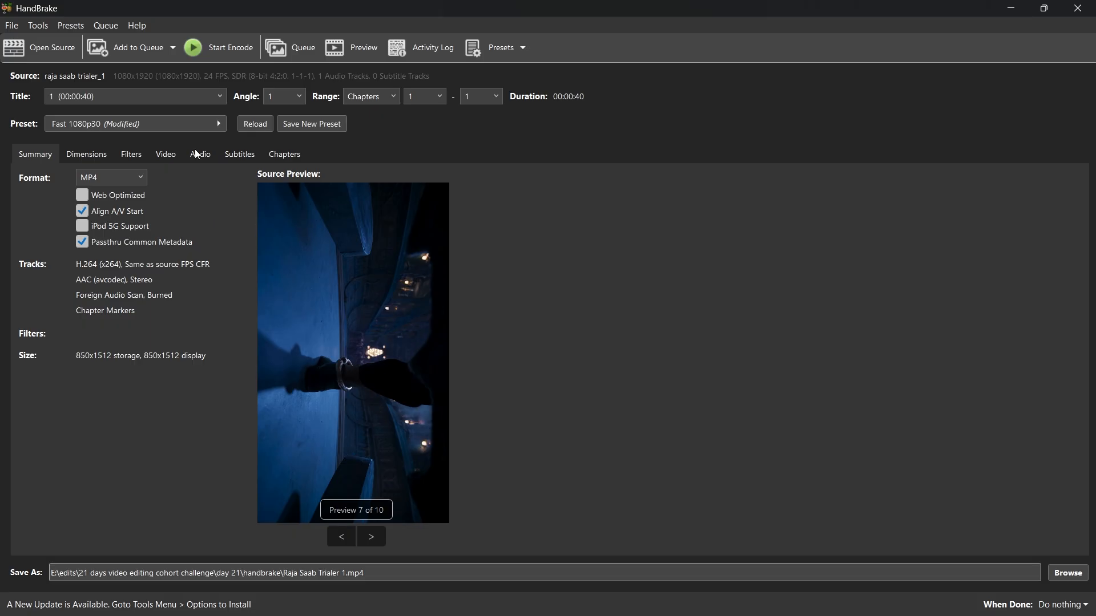
left_click(167, 155)
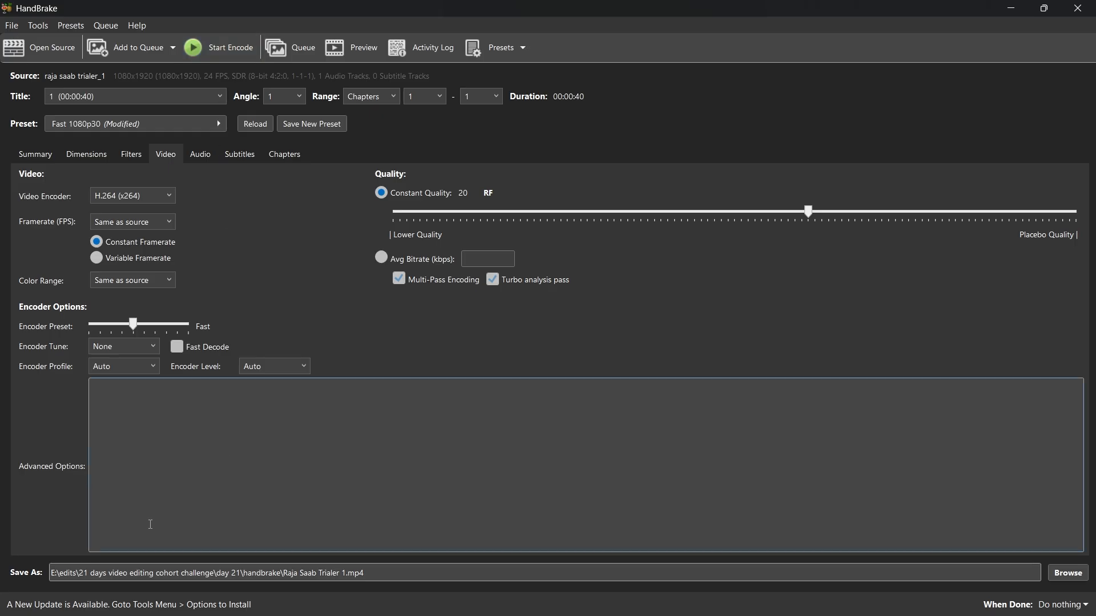
Start encoding the raja saab trailer with the configured settings.
left_click(218, 54)
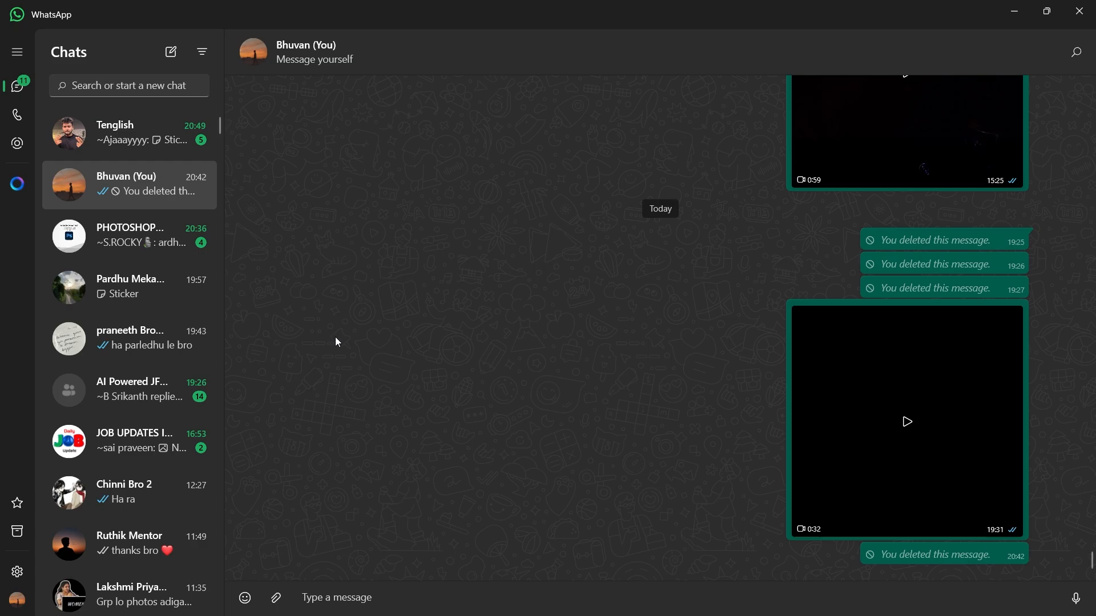
In WhatsApp, send the Raja Saab Trialer 1 video from the day 21 handbrake folder to the message-yourself chat.
left_click(276, 599)
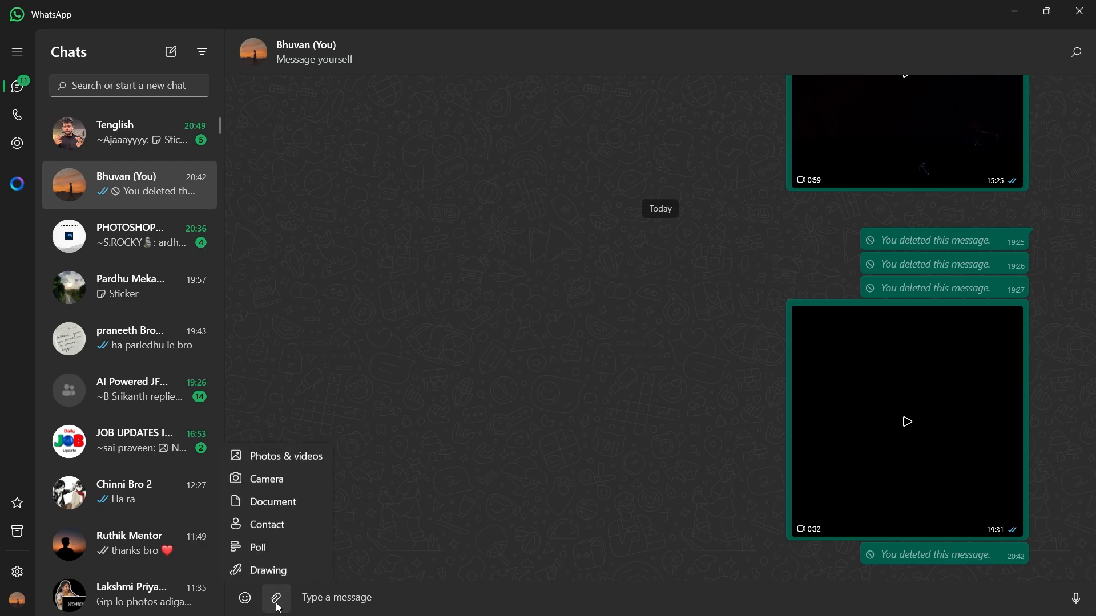
left_click(285, 456)
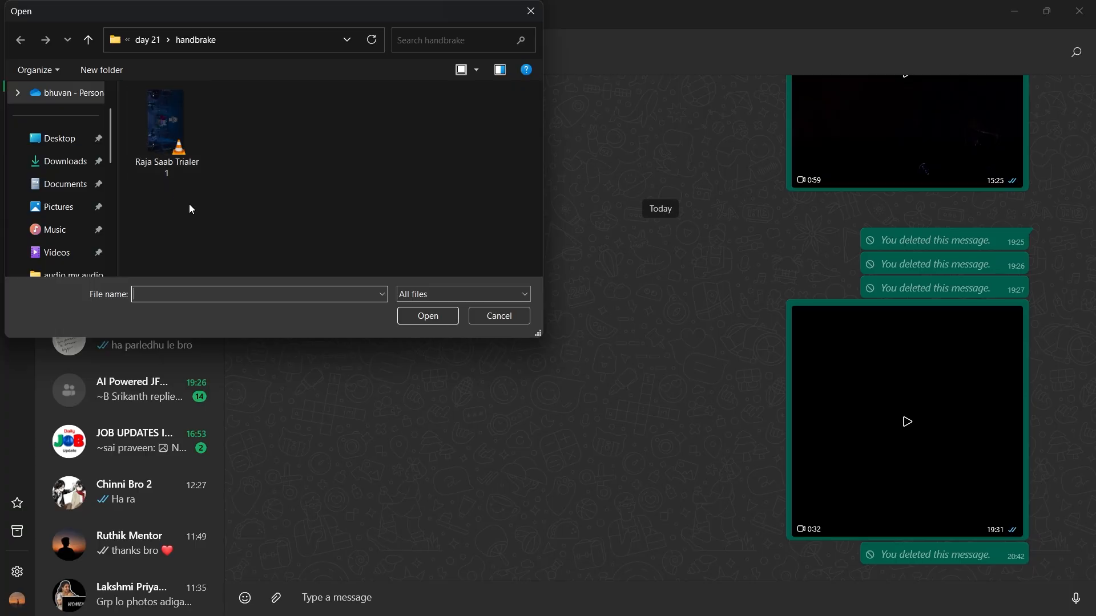
left_click(189, 149)
left_click(426, 317)
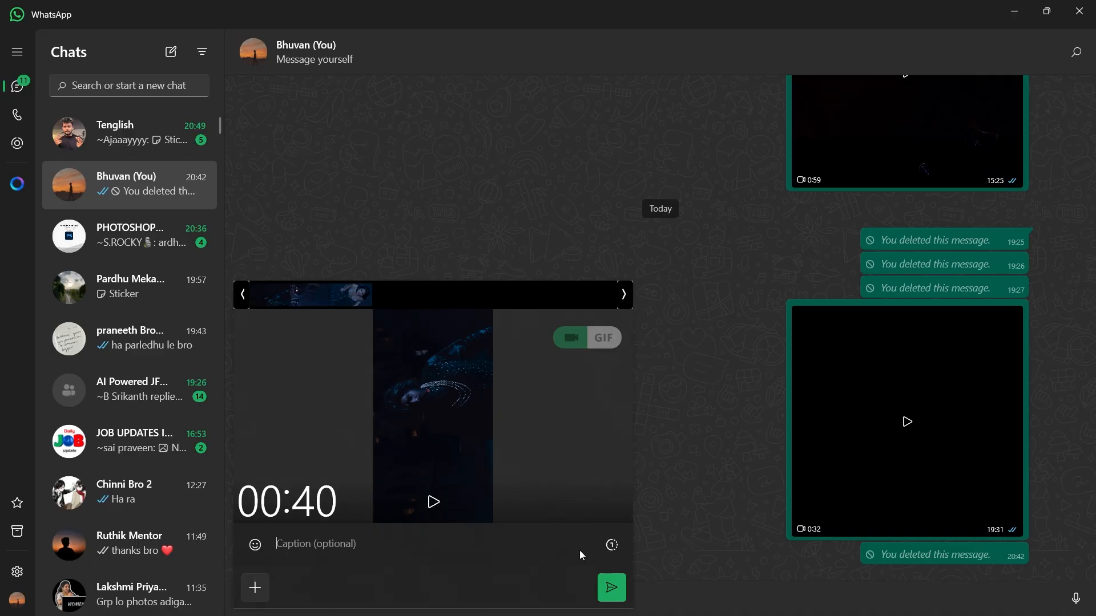
left_click(611, 587)
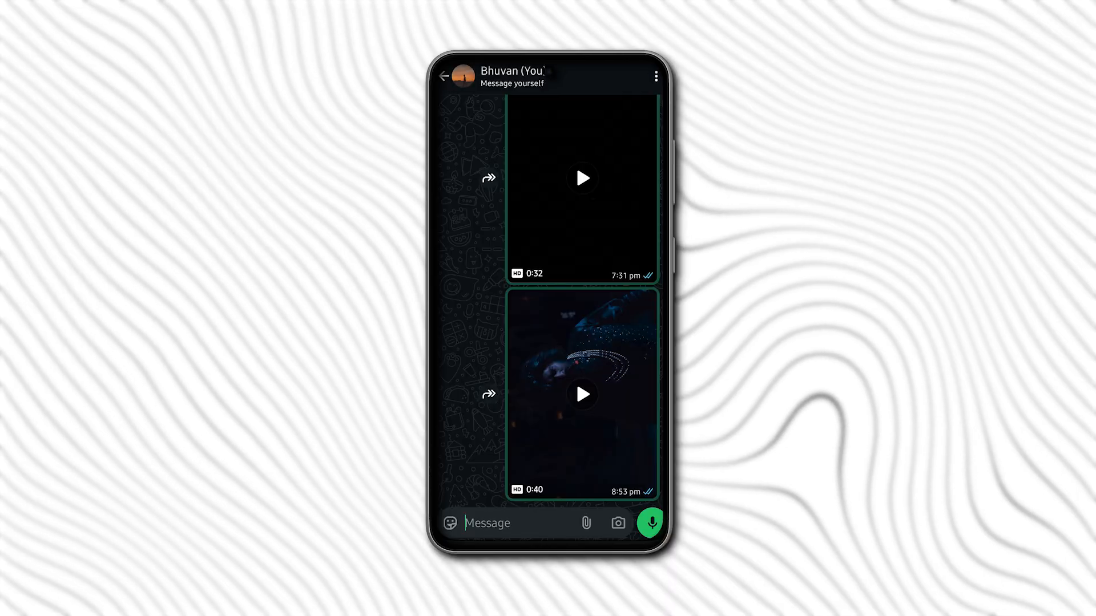
In WhatsApp on the phone, forward the 0:40 video from the message-yourself chat to My status.
left_click(489, 393)
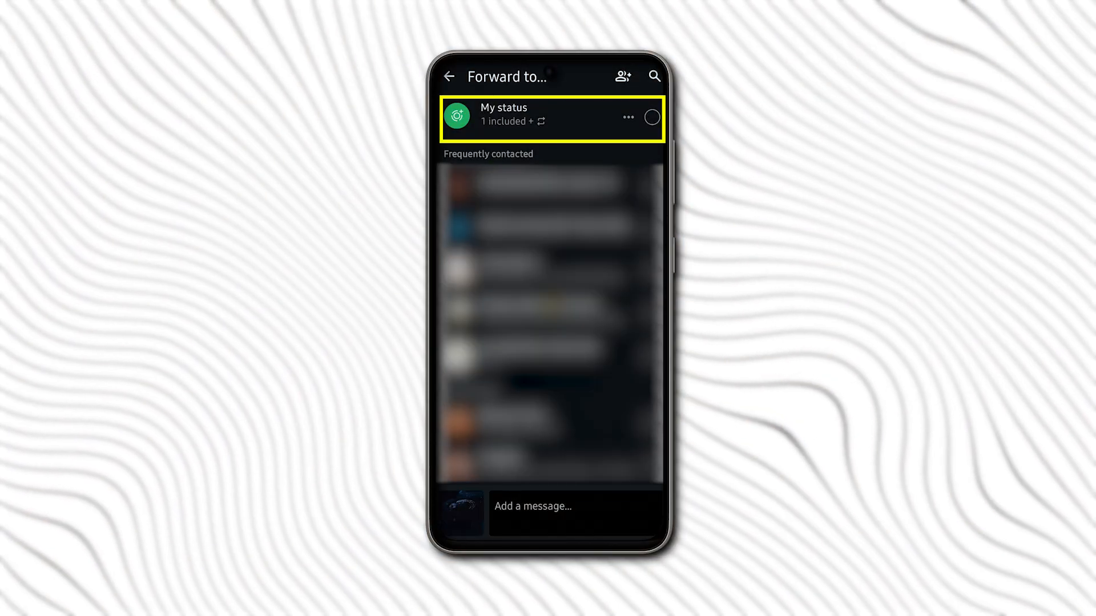
left_click(652, 117)
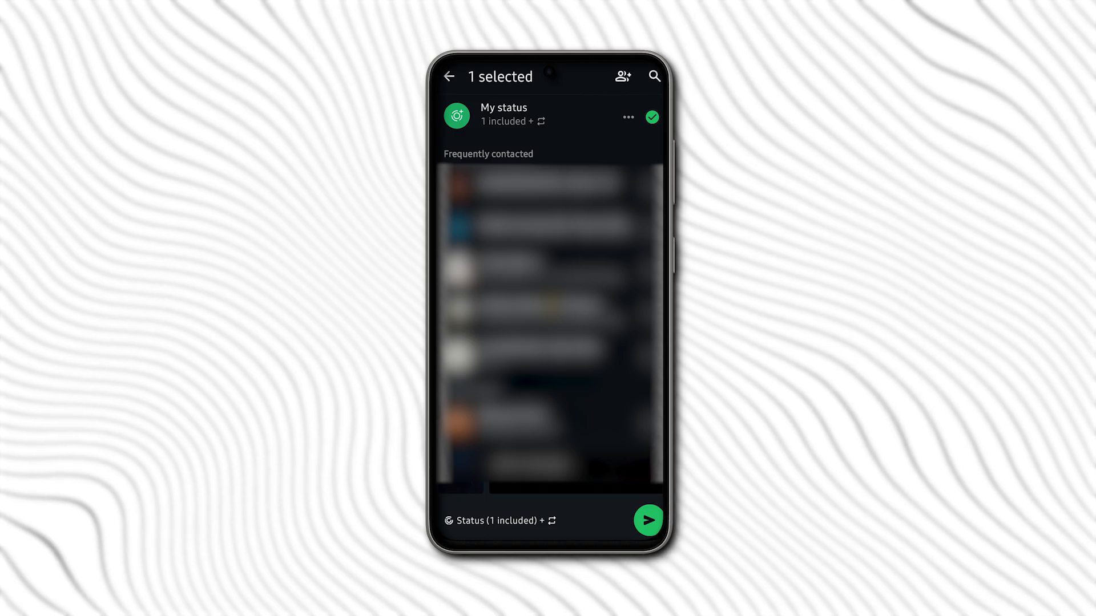
left_click(648, 520)
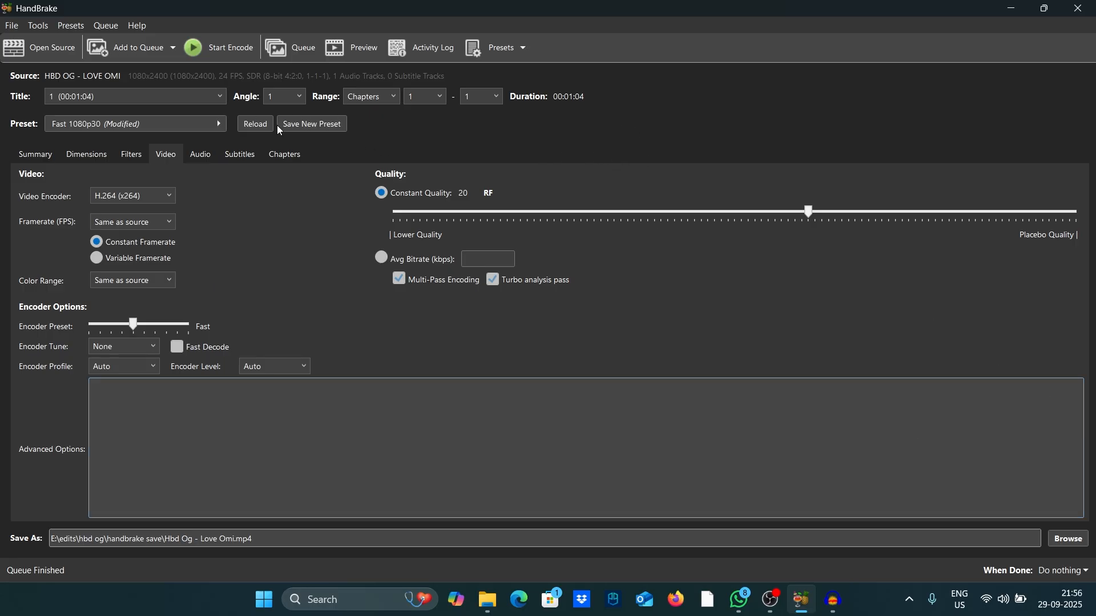
Back in HandBrake, review the summary, dimensions, filters and video settings and save them as a custom preset named whas.
left_click(36, 157)
left_click(85, 159)
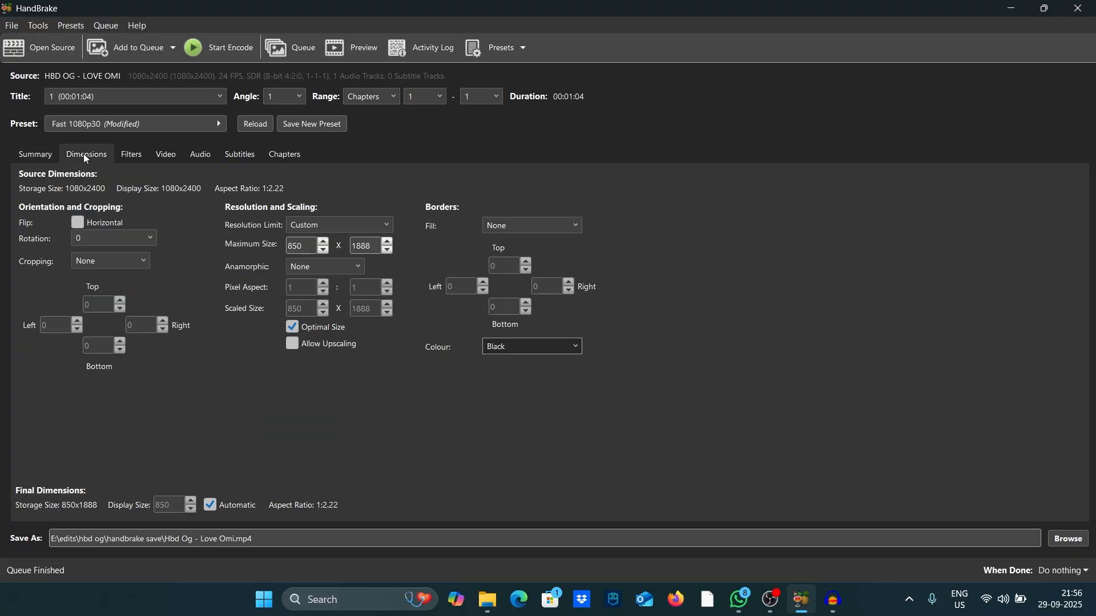
left_click(130, 160)
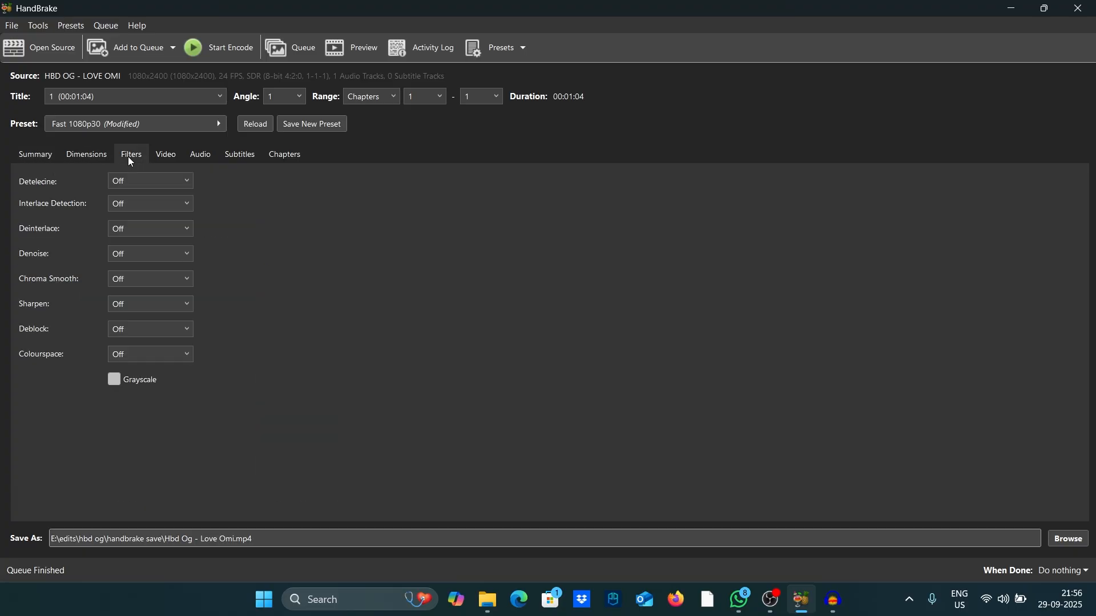
left_click(166, 162)
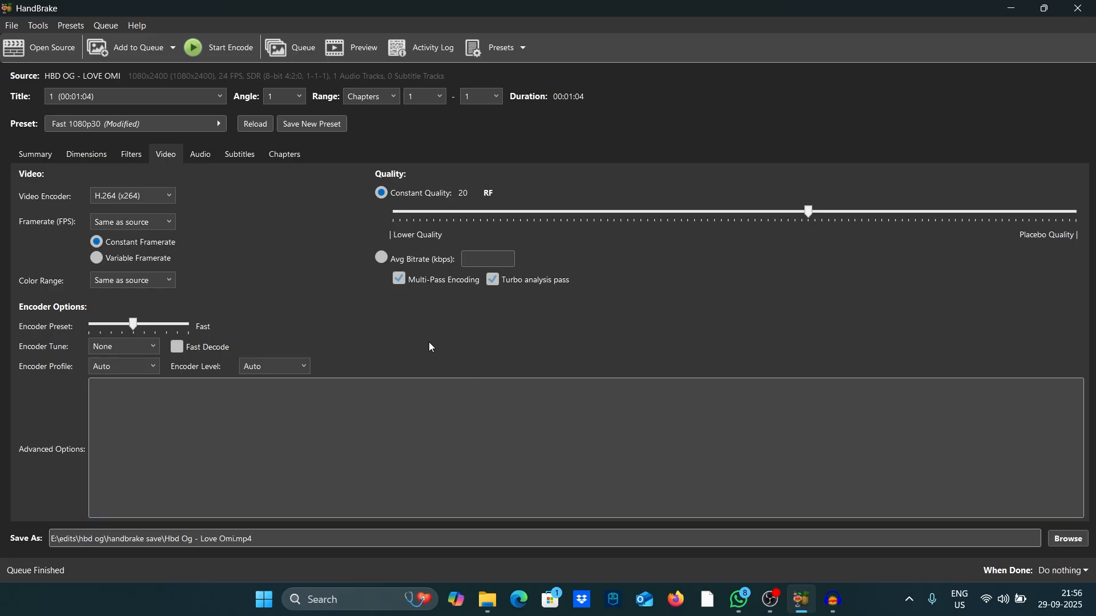
left_click(506, 54)
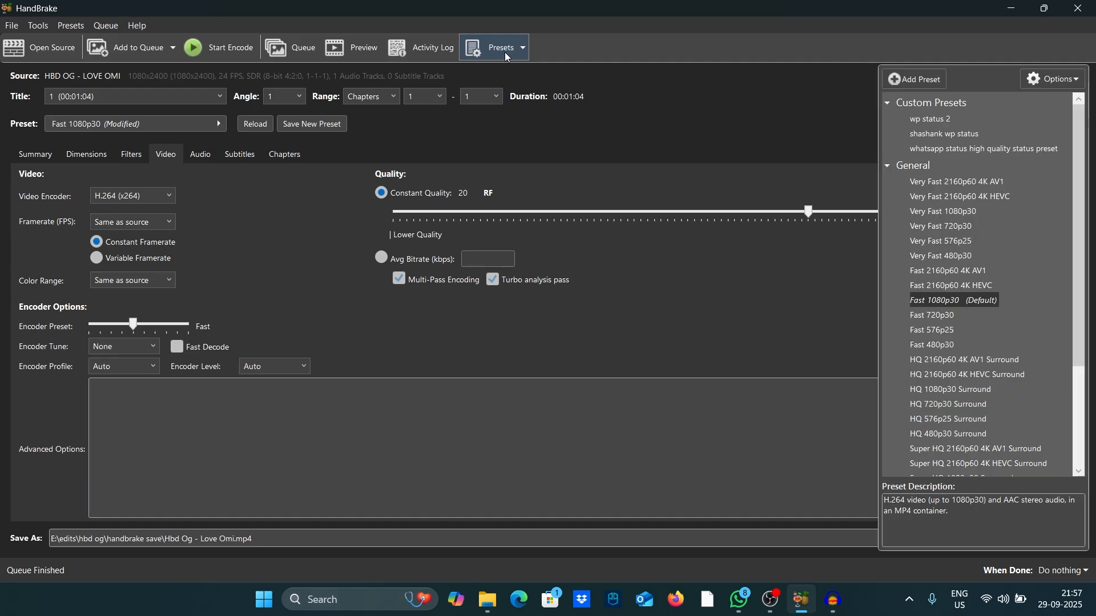
left_click(911, 83)
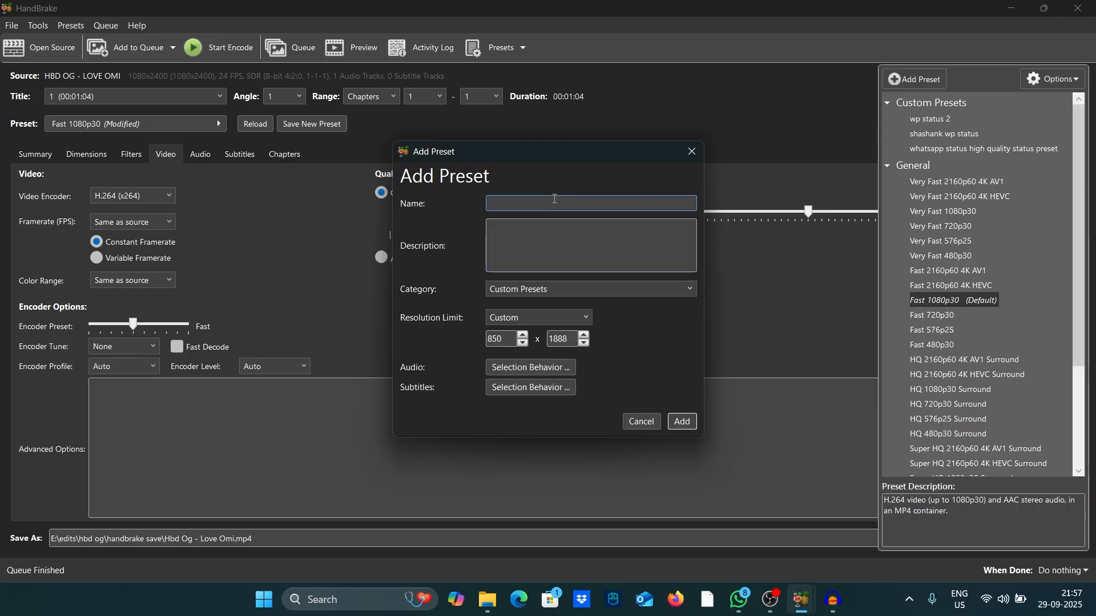
type("whas")
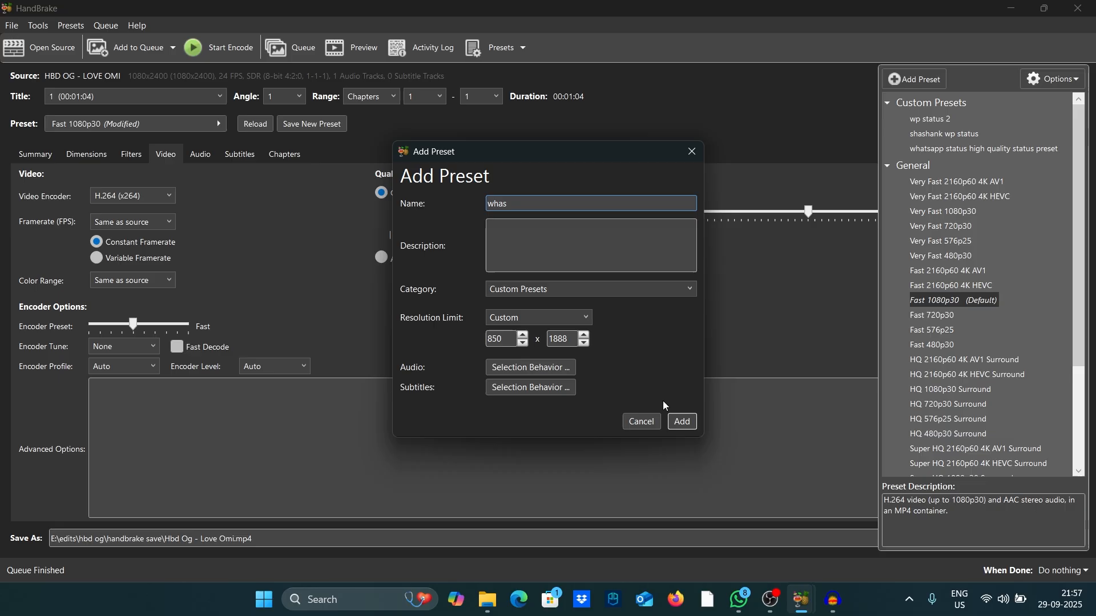
left_click(682, 422)
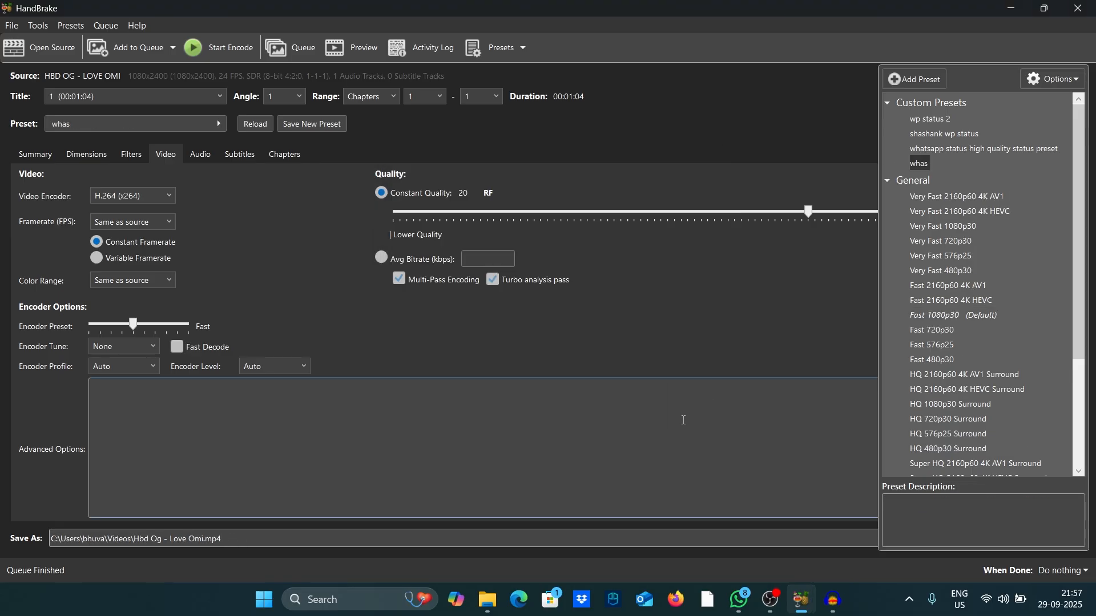
Export the whas preset as a JSON file named whas into the handbrake save folder.
right_click(925, 165)
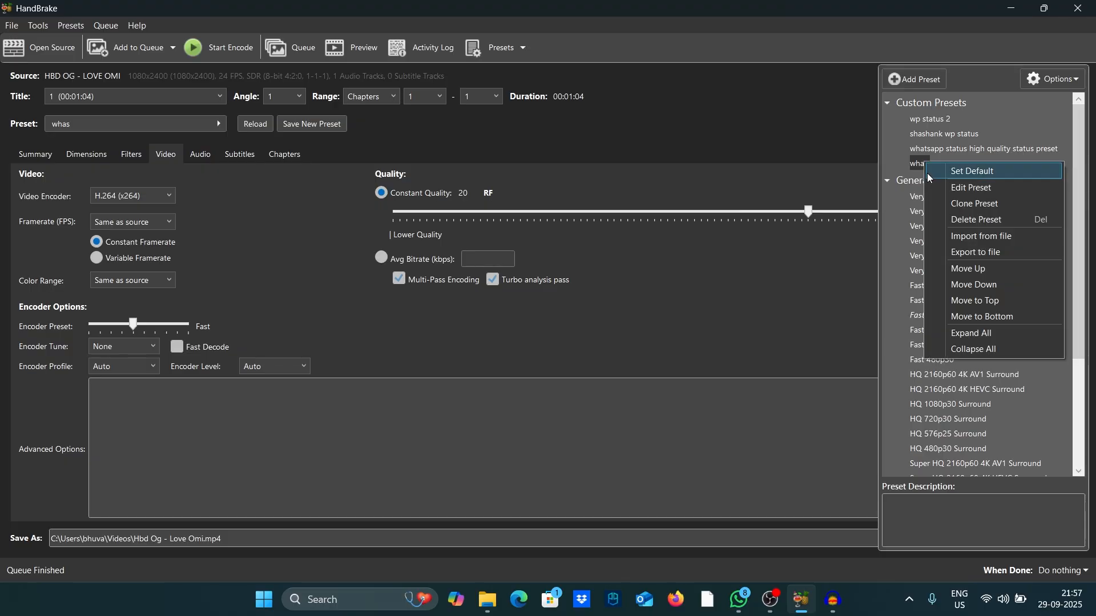
left_click(967, 255)
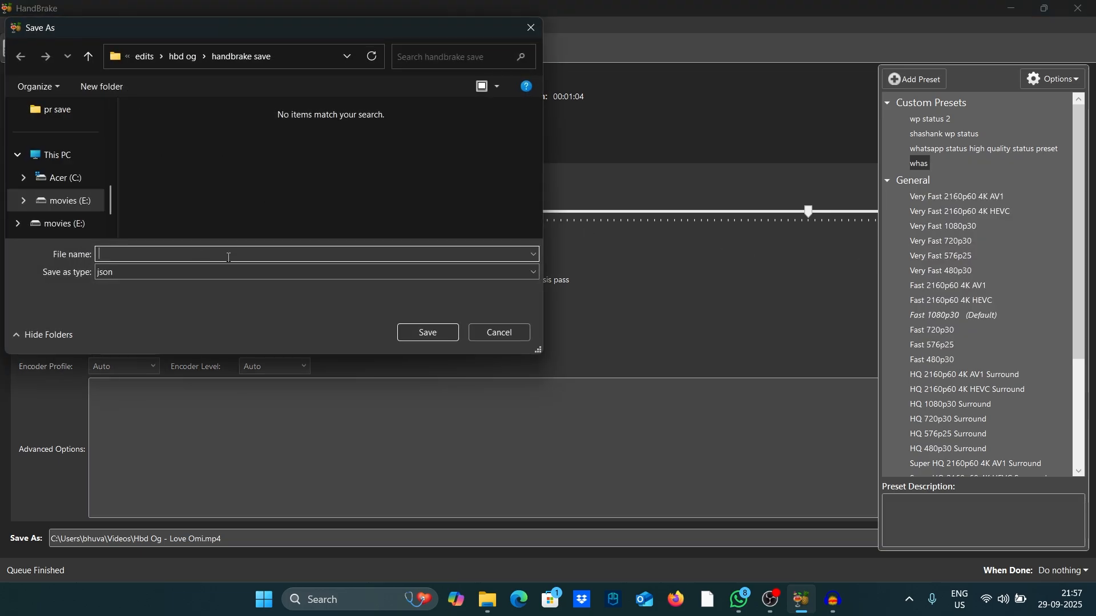
type("whas")
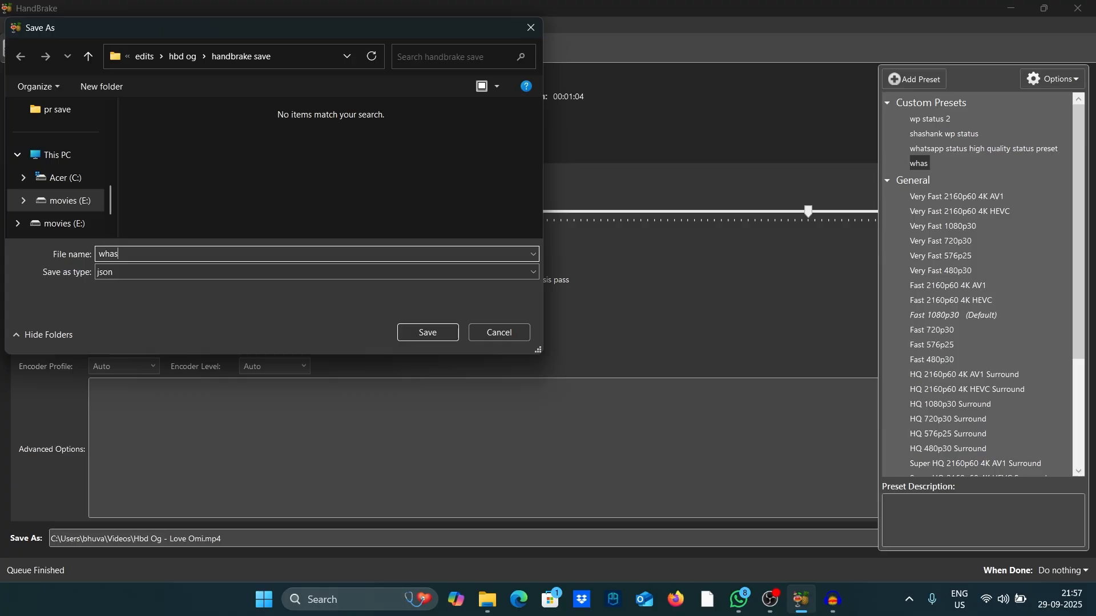
left_click(424, 333)
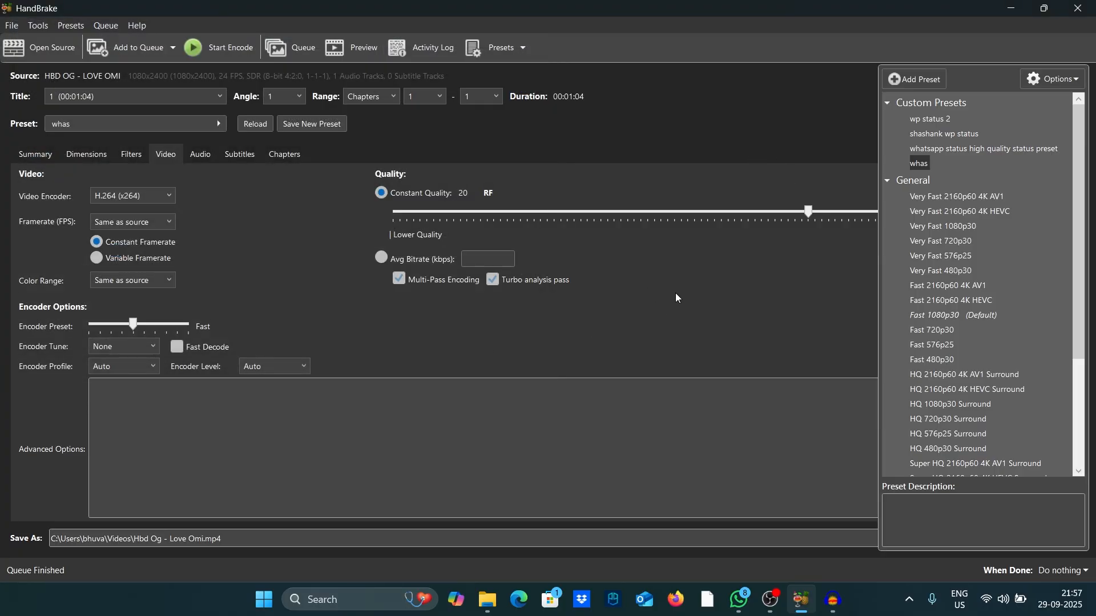
Delete the whas preset from the custom presets.
right_click(915, 166)
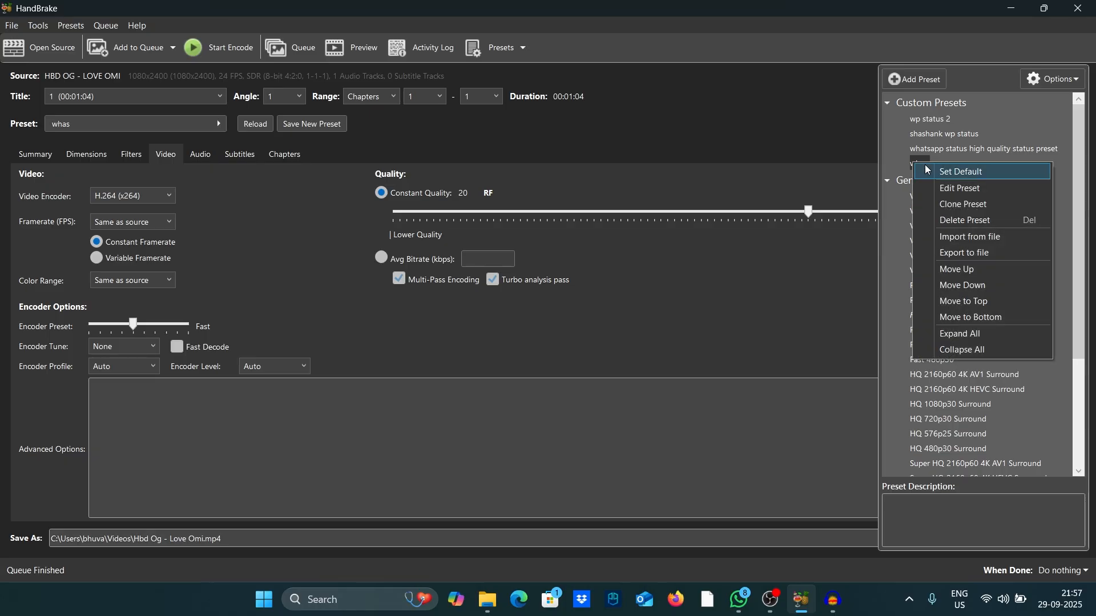
left_click(950, 222)
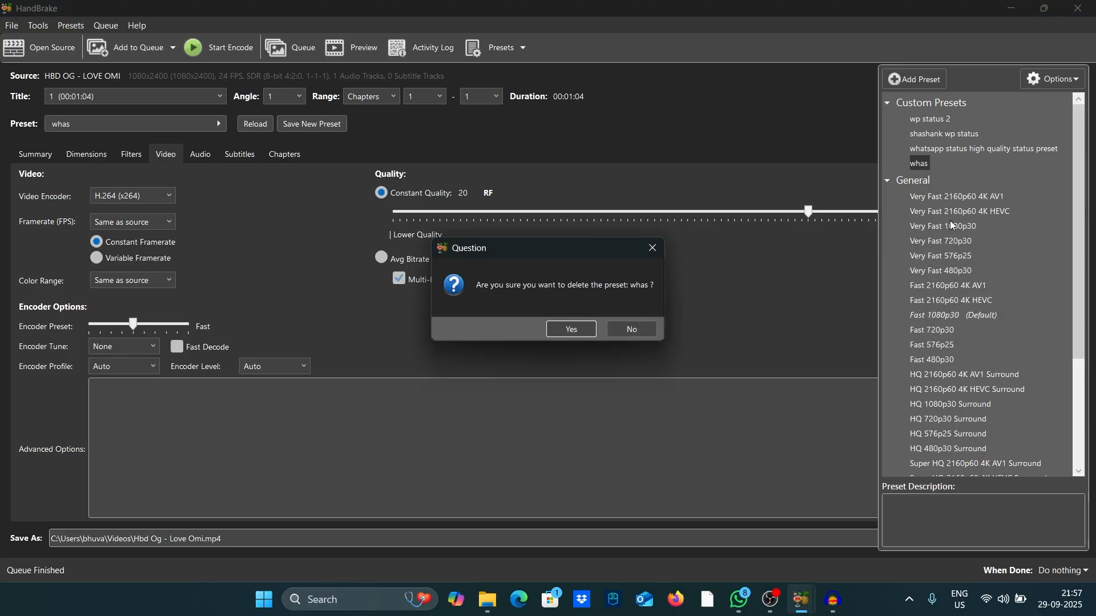
left_click(574, 328)
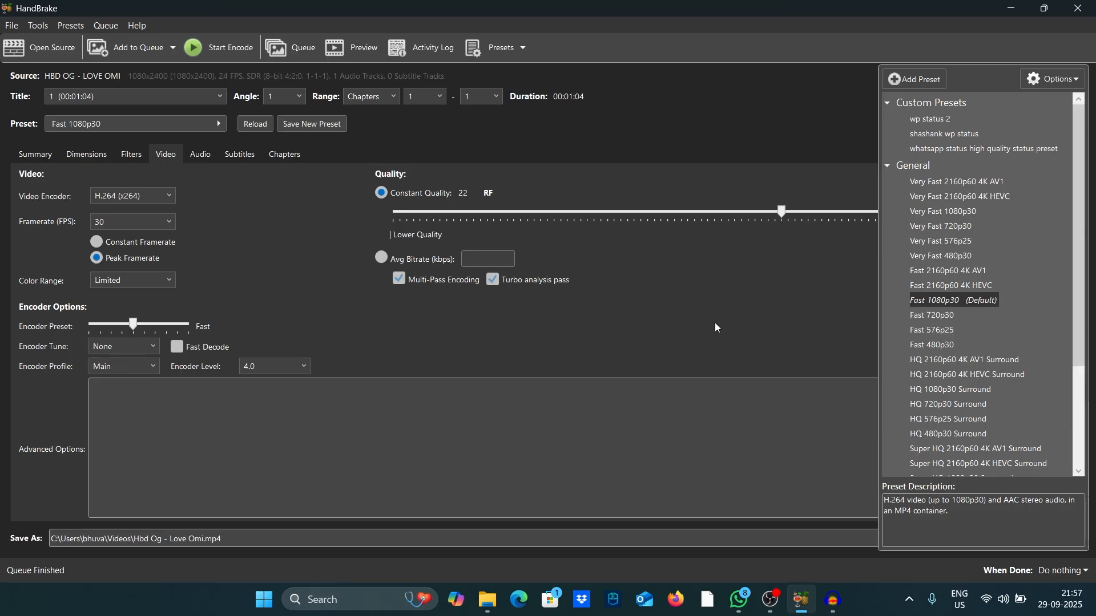
Import the preset from the whas JSON file in the handbrake save folder.
left_click(1063, 83)
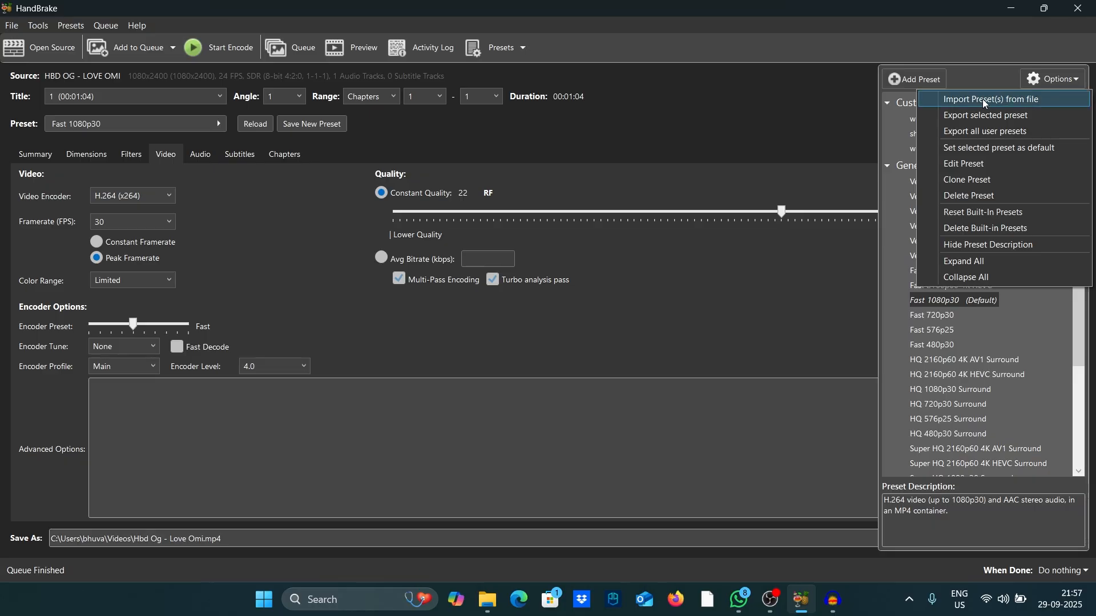
left_click(1016, 103)
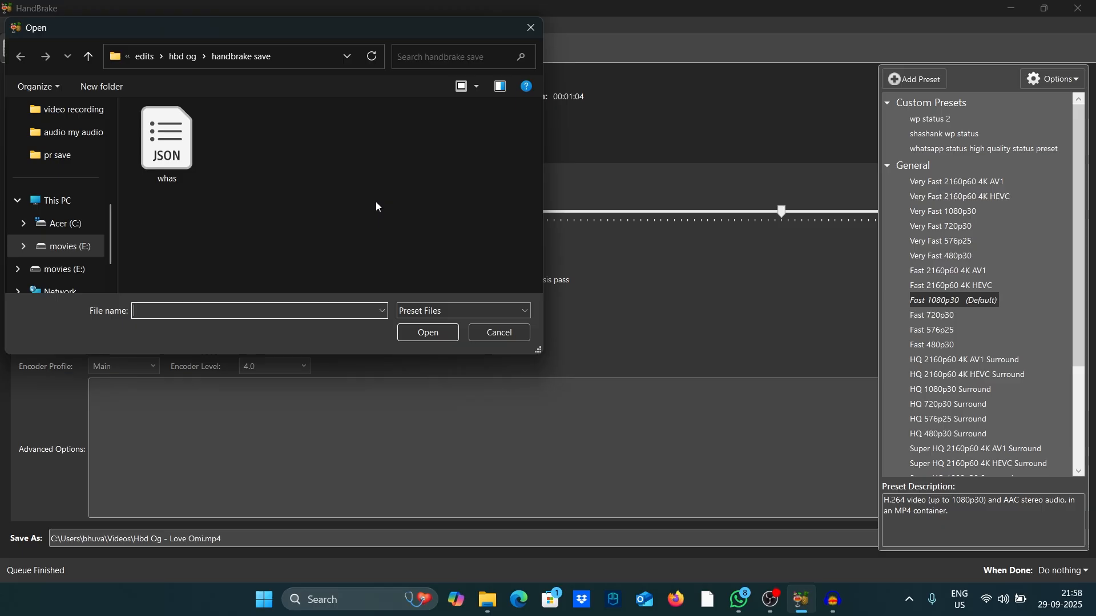
left_click(166, 171)
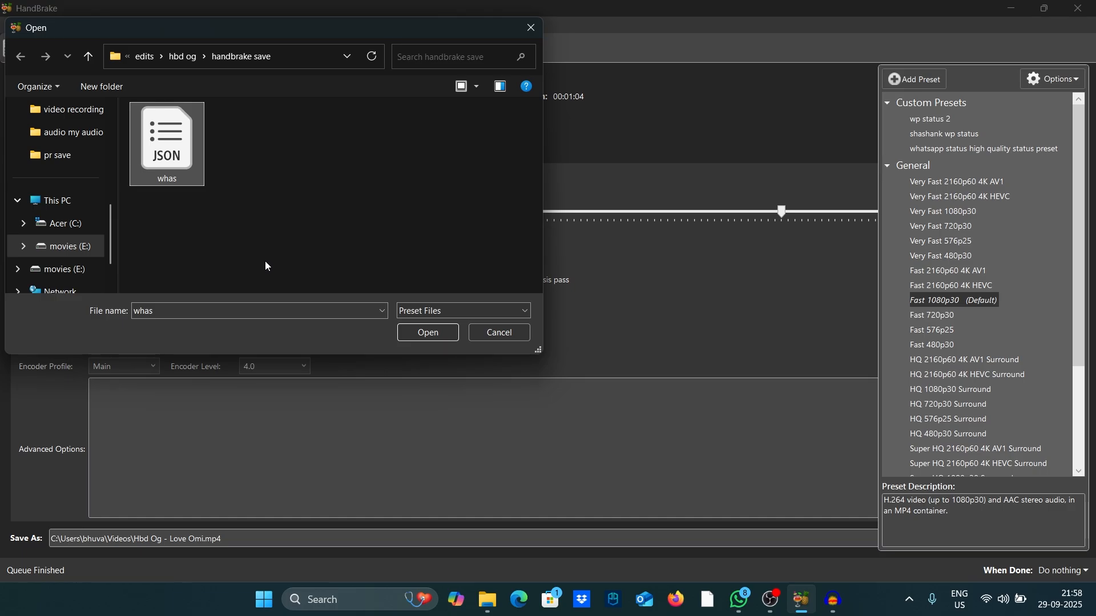
left_click(430, 334)
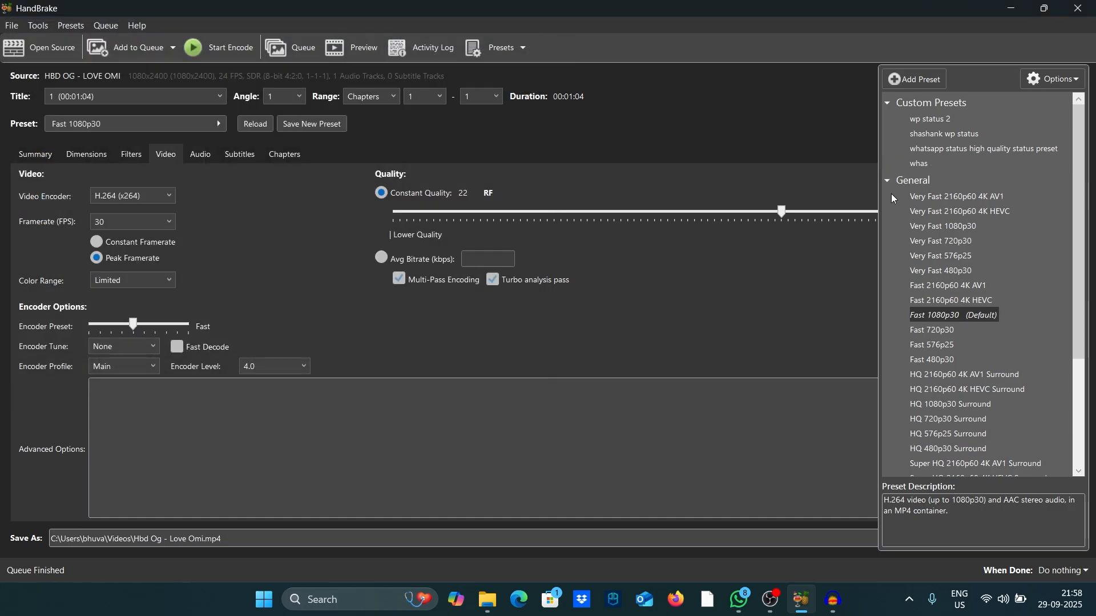